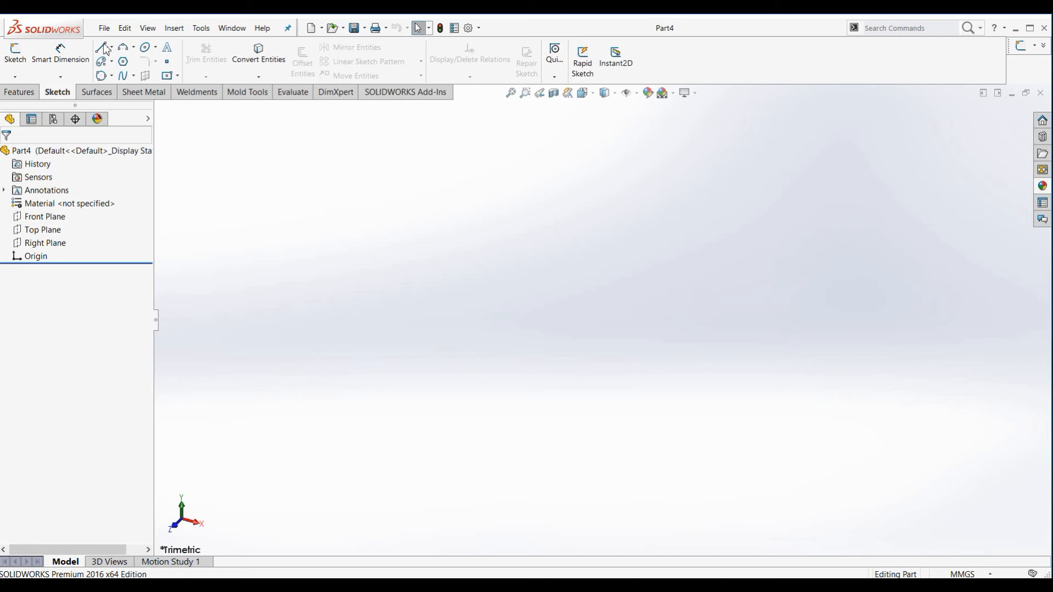
Start a sketch on the Front Plane and draw a two-point spline from the origin to about X 54.6 mm, Y 33.6 mm
click(9, 52)
click(460, 201)
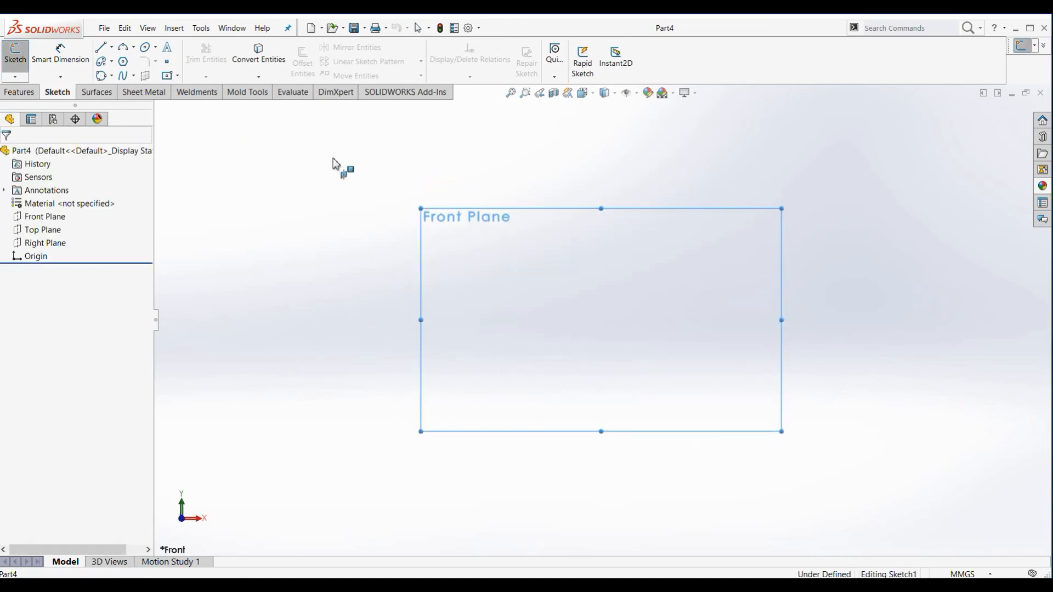
click(132, 77)
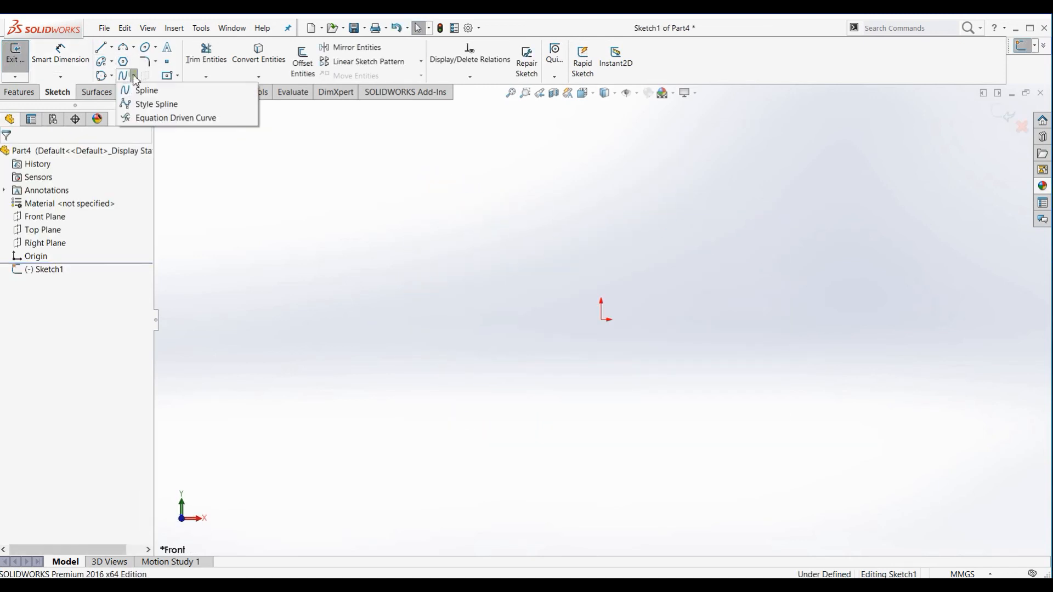
click(150, 88)
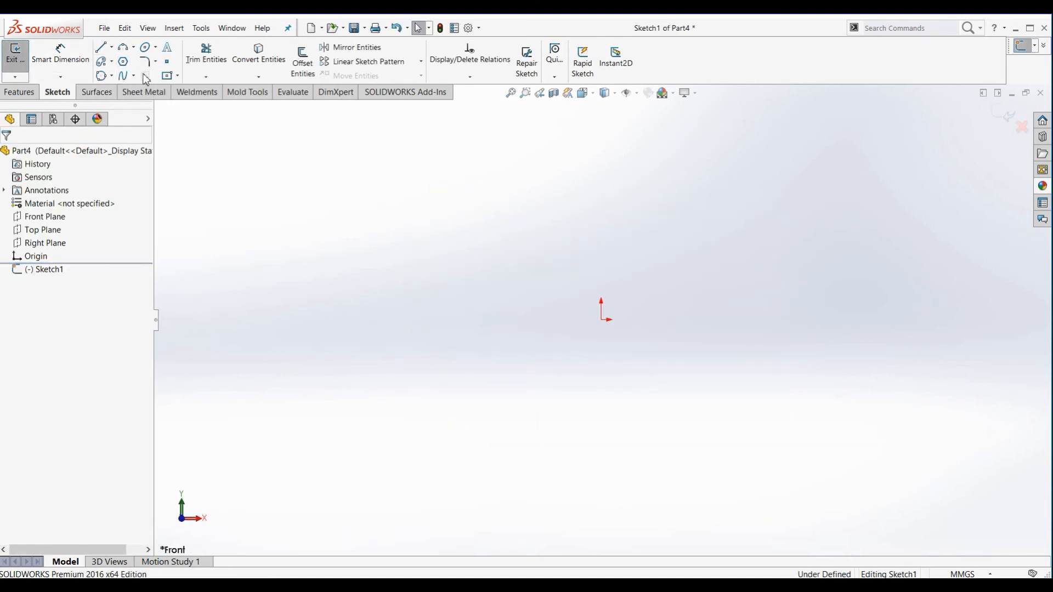
click(131, 77)
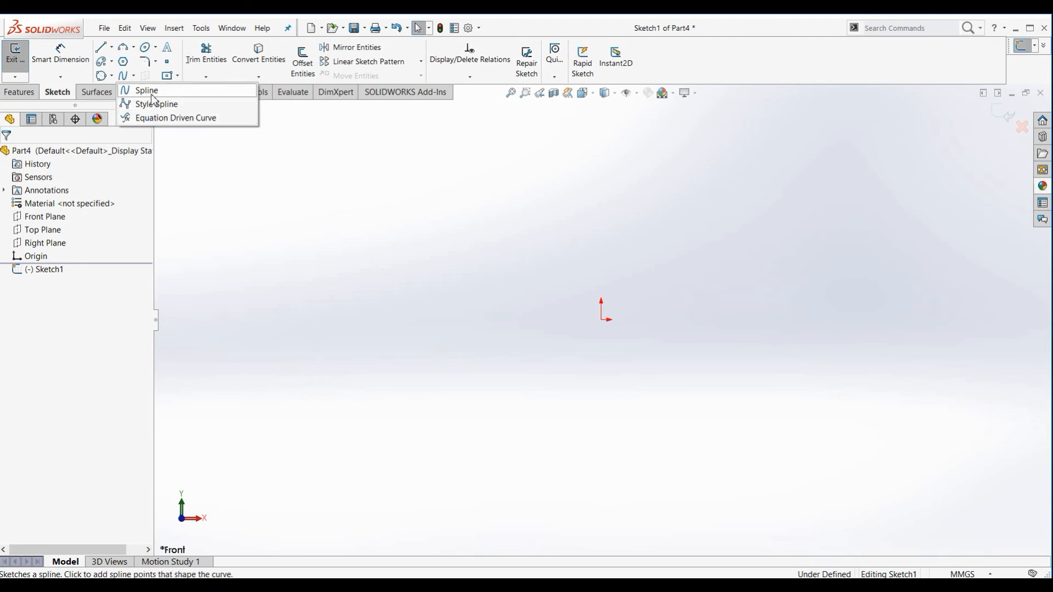
click(153, 95)
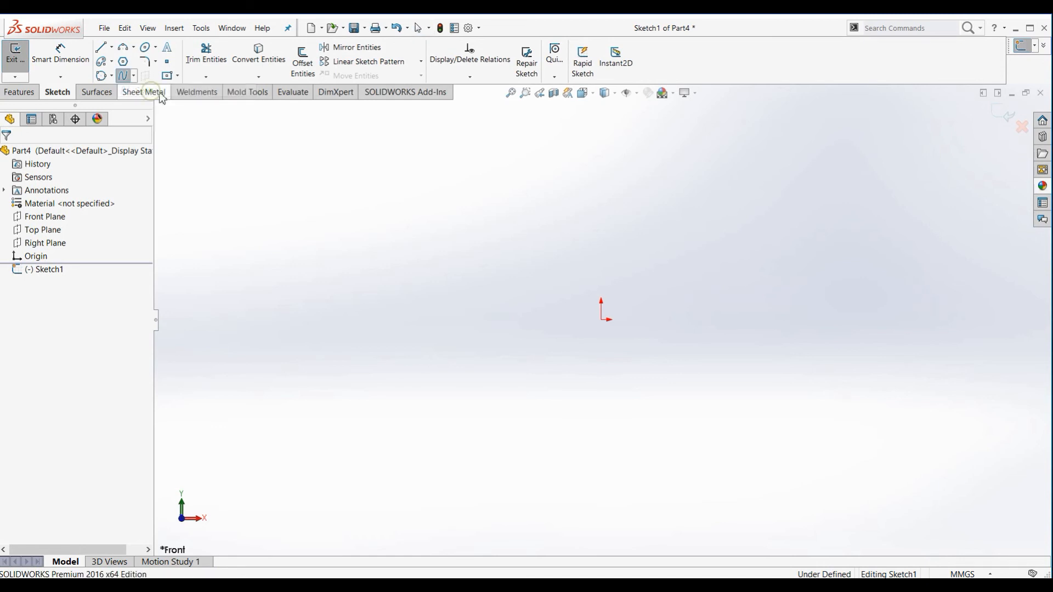
click(602, 319)
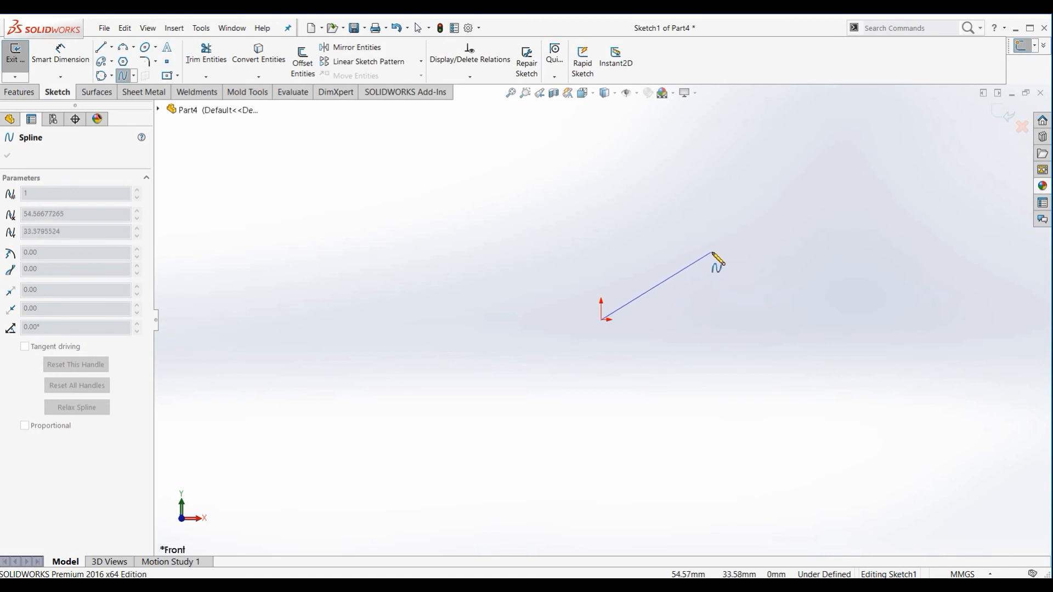
click(712, 252)
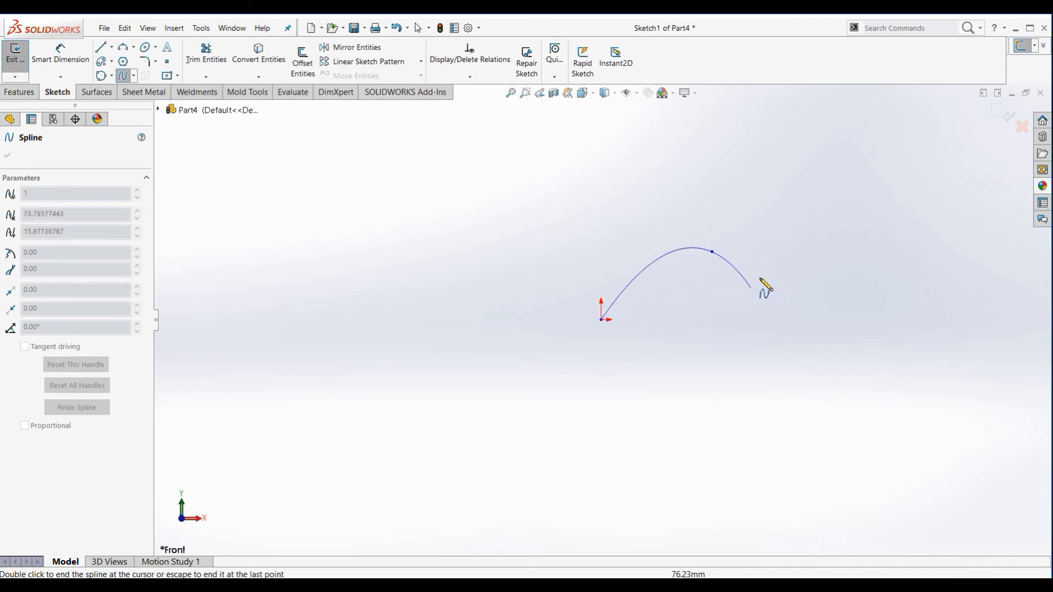
right_click(774, 230)
click(807, 239)
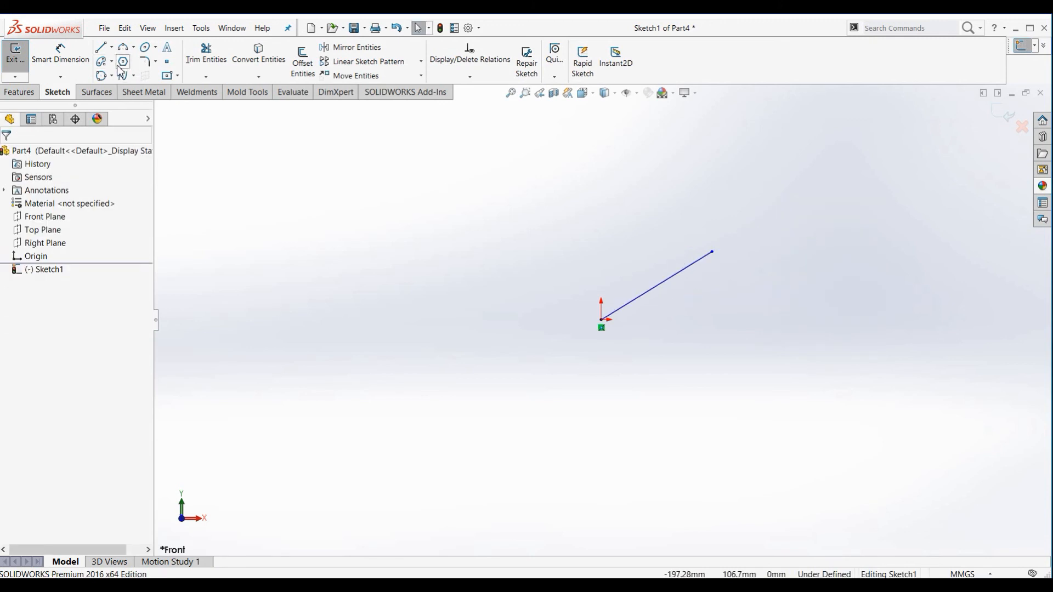
Draw a three-point U-shaped spline up and to the left of the origin, and shift its middle point slightly right
click(132, 80)
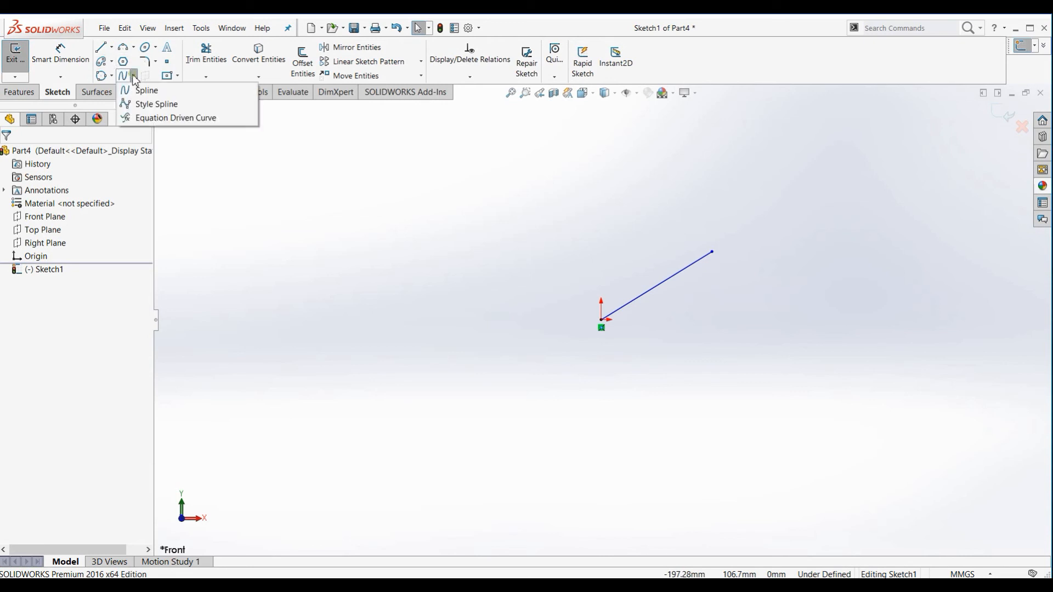
click(149, 88)
click(323, 218)
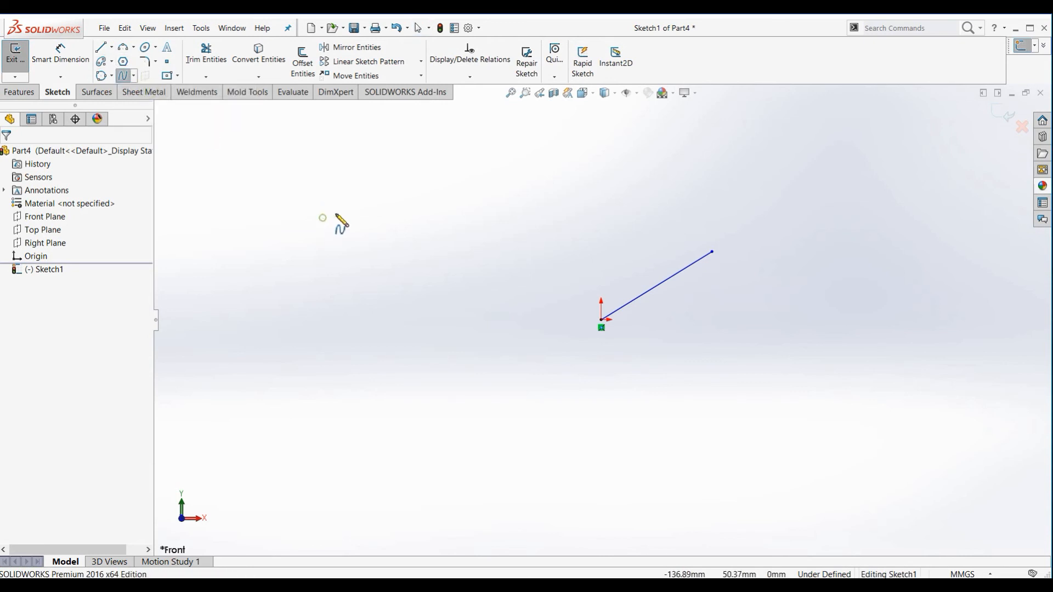
click(399, 268)
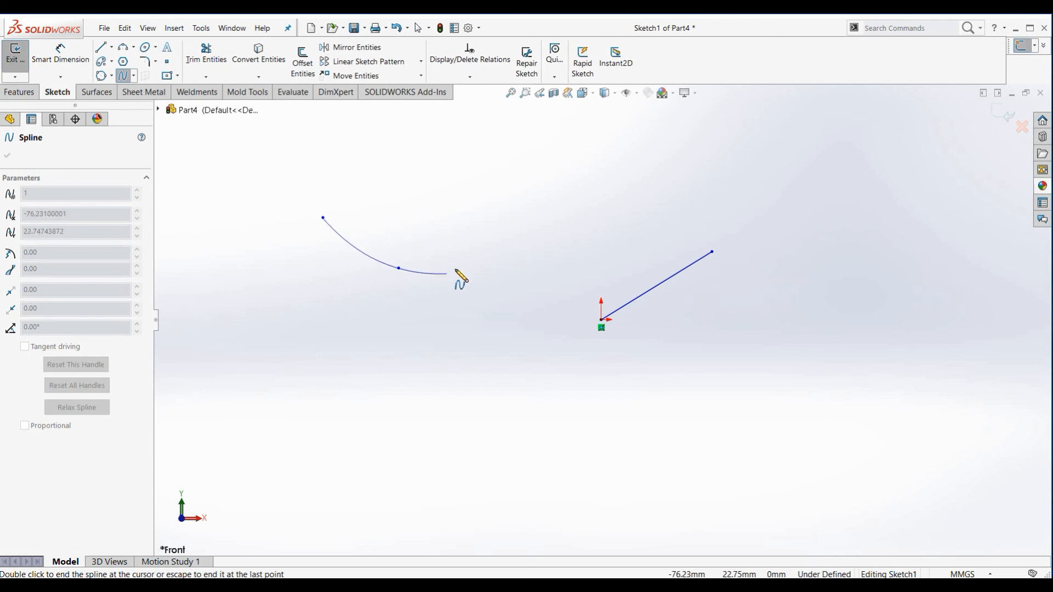
click(499, 225)
right_click(522, 192)
click(546, 194)
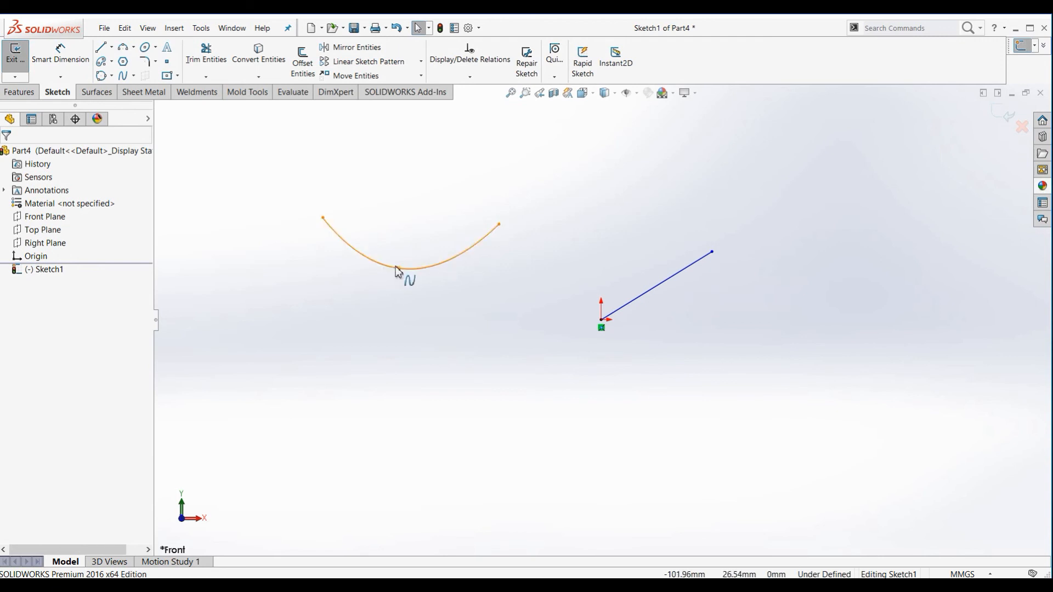
mouse_move(398, 269)
mouse_down()
mouse_move(379, 301)
mouse_move(405, 233)
mouse_move(400, 270)
mouse_move(491, 262)
mouse_move(329, 274)
mouse_move(408, 269)
mouse_up()
click(368, 329)
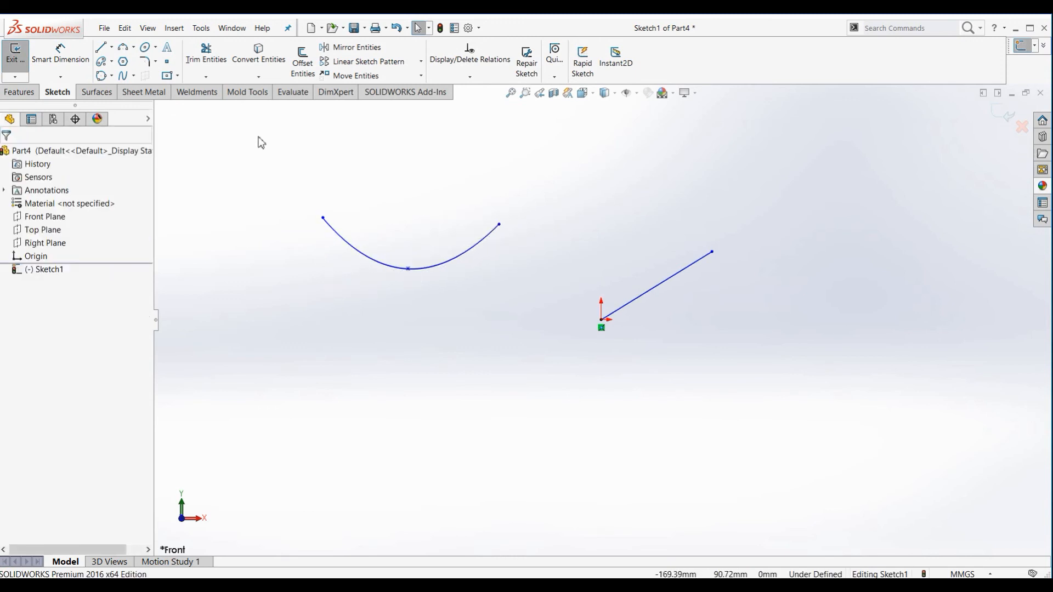
Draw a wavy six-point spline above the two existing splines
click(20, 92)
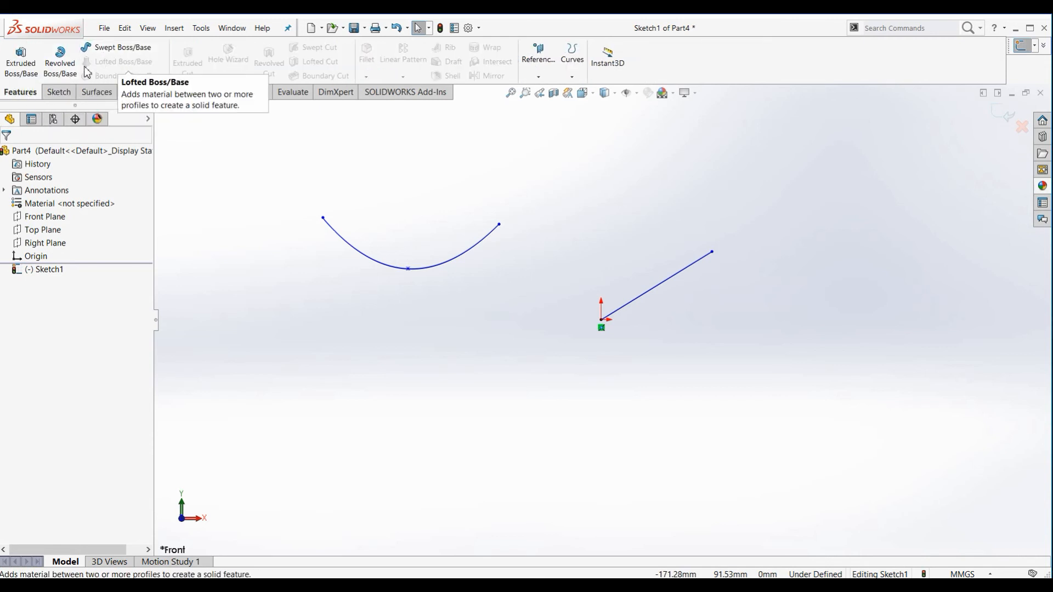
click(69, 94)
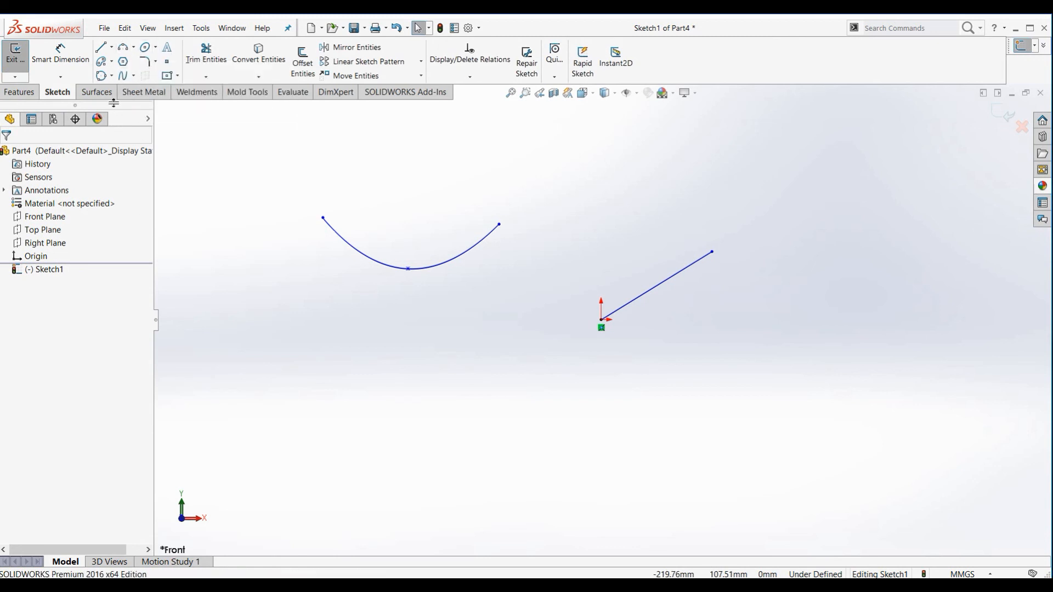
click(134, 77)
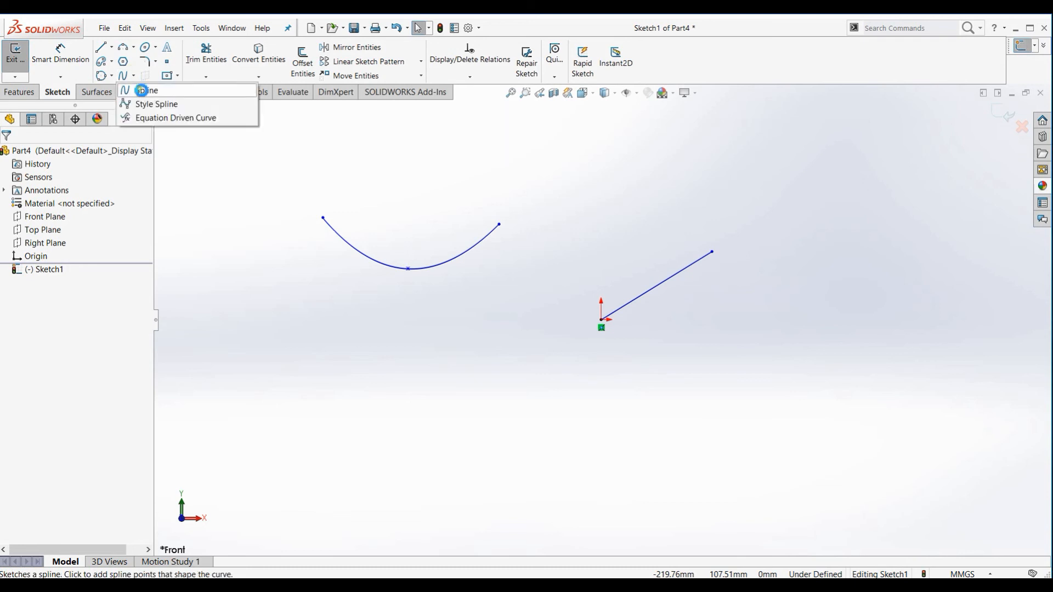
click(140, 88)
click(396, 136)
click(489, 185)
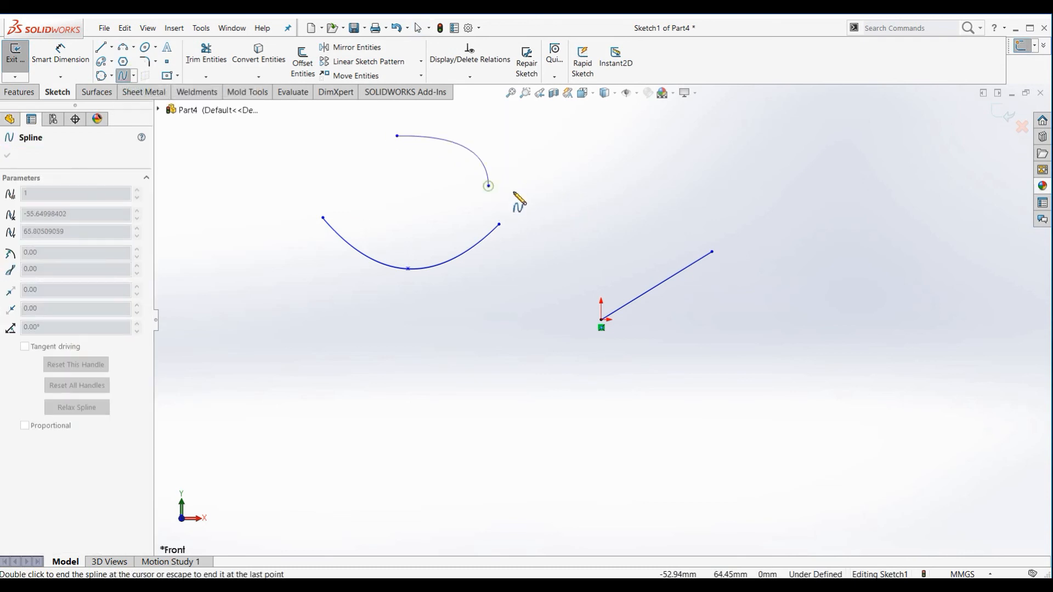
click(650, 192)
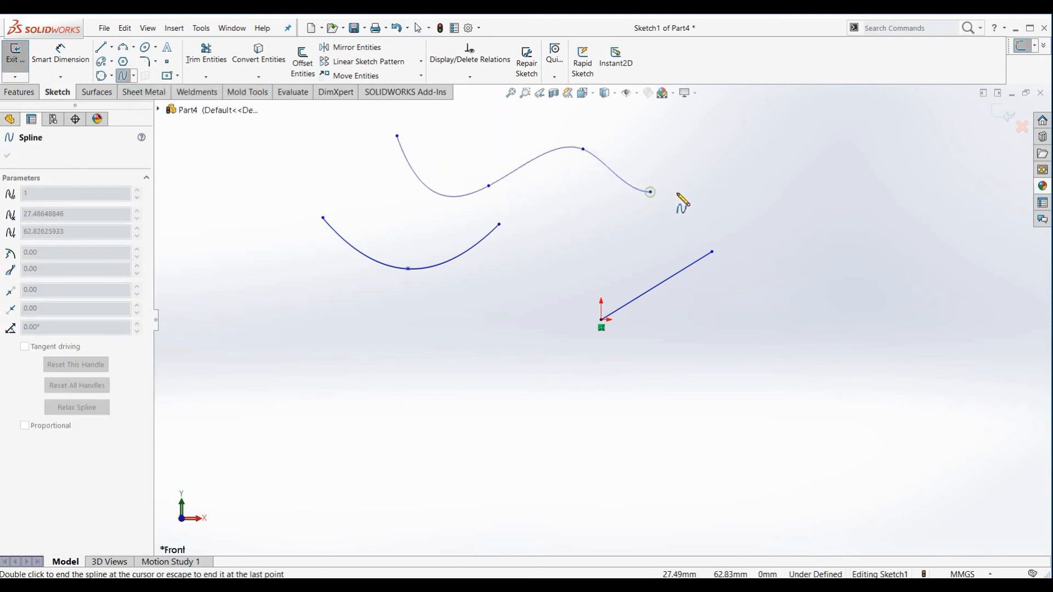
click(768, 139)
click(883, 181)
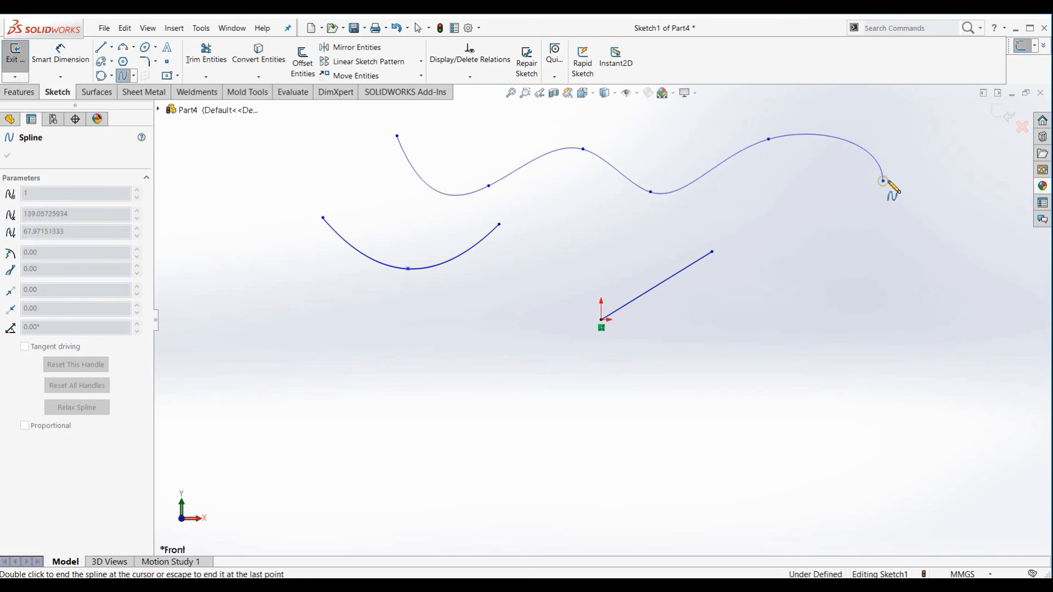
right_click(920, 160)
click(933, 171)
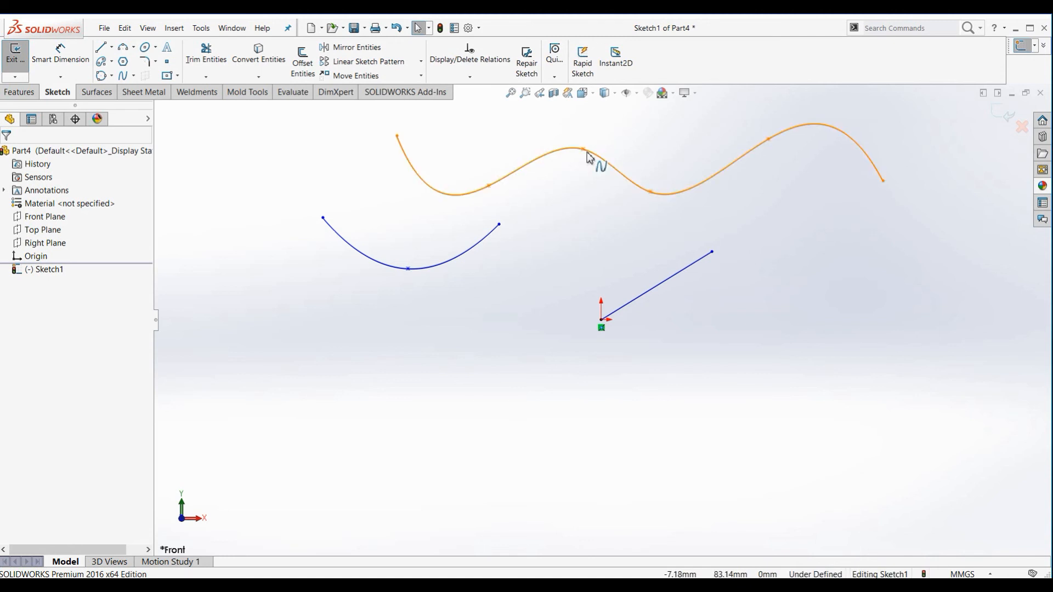
Reshape the wavy spline by moving its third point slightly down-left and its fourth point to the right
mouse_move(582, 149)
mouse_down()
mouse_move(519, 159)
mouse_move(670, 187)
mouse_move(592, 142)
mouse_move(588, 244)
mouse_move(575, 157)
mouse_up()
drag(651, 193, 685, 189)
click(610, 240)
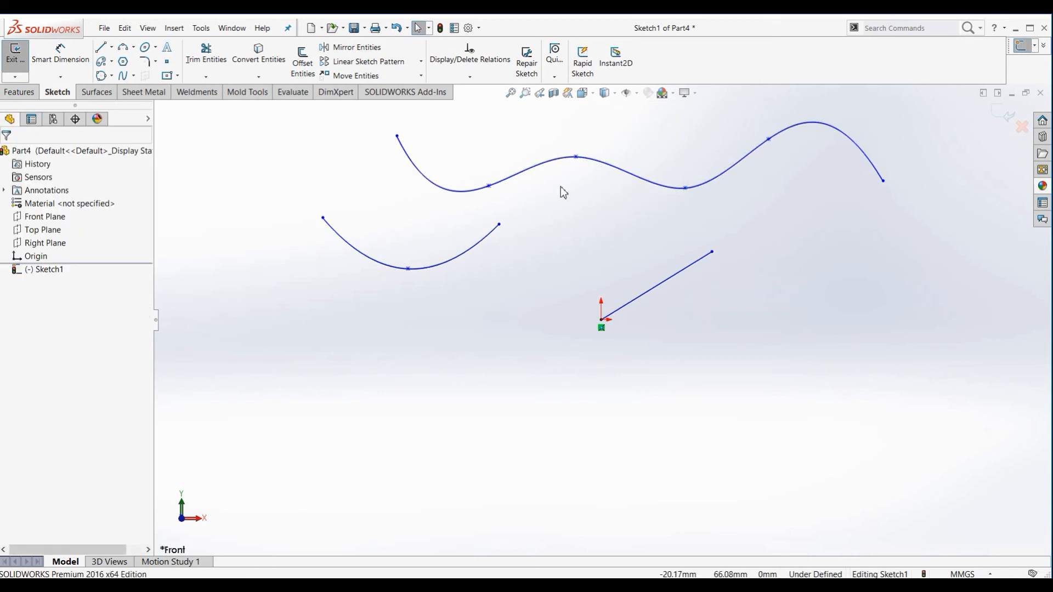
Insert a spline point on each side of the U-shaped spline's middle point, and pull the new left point slightly outward
scroll(564, 199, up, 2)
scroll(564, 228, down, 3)
scroll(592, 364, up, 2)
scroll(585, 373, down, 4)
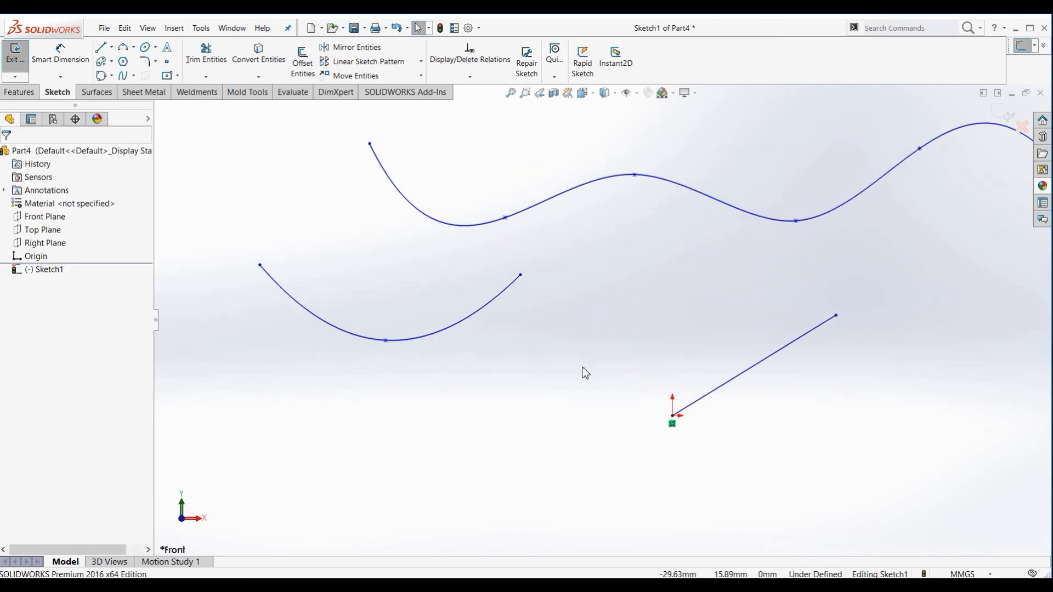
click(443, 330)
right_click(444, 331)
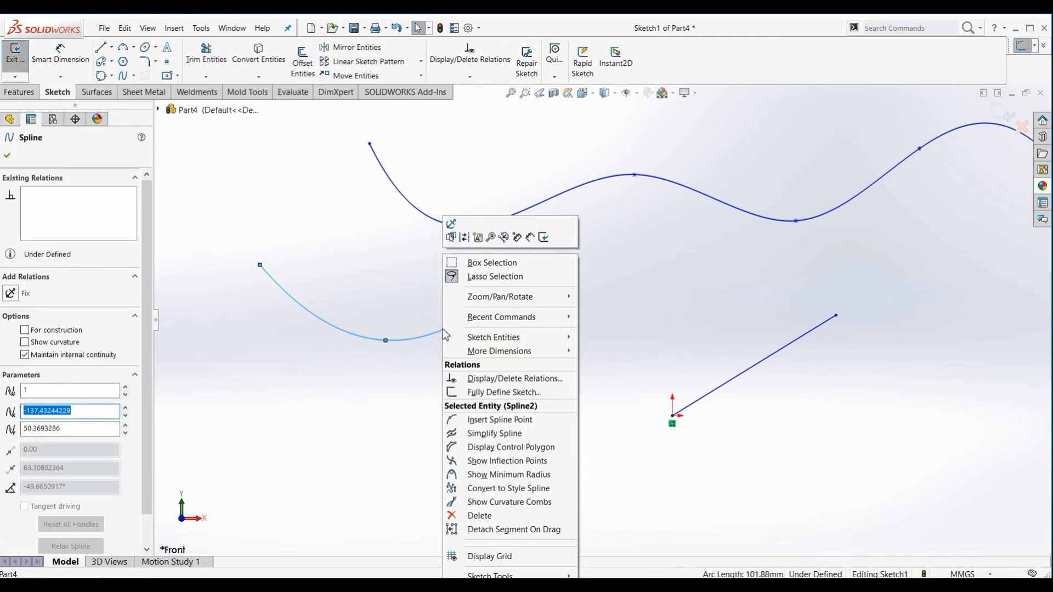
click(502, 424)
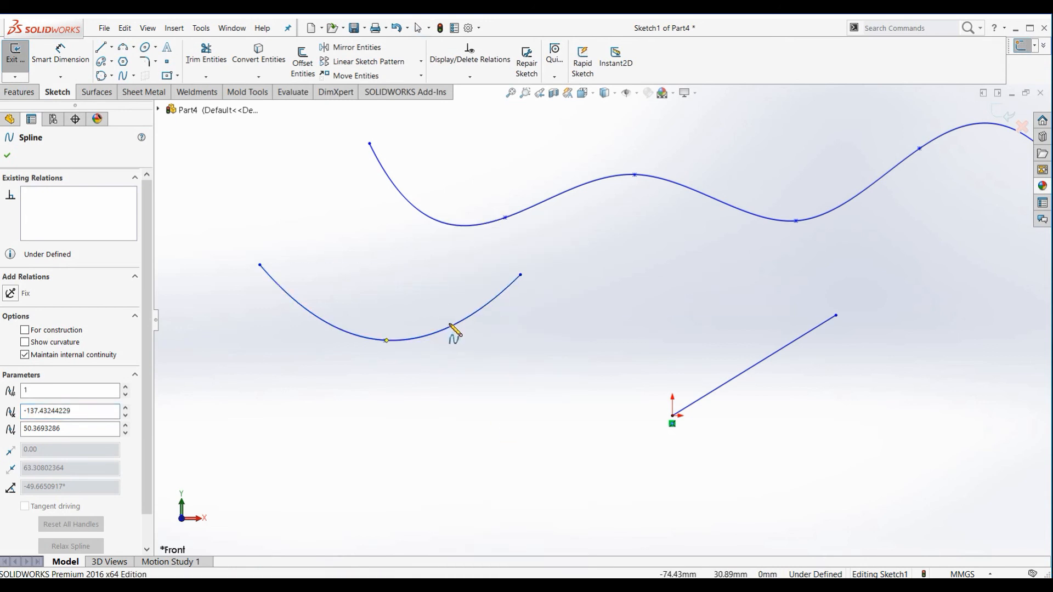
click(450, 326)
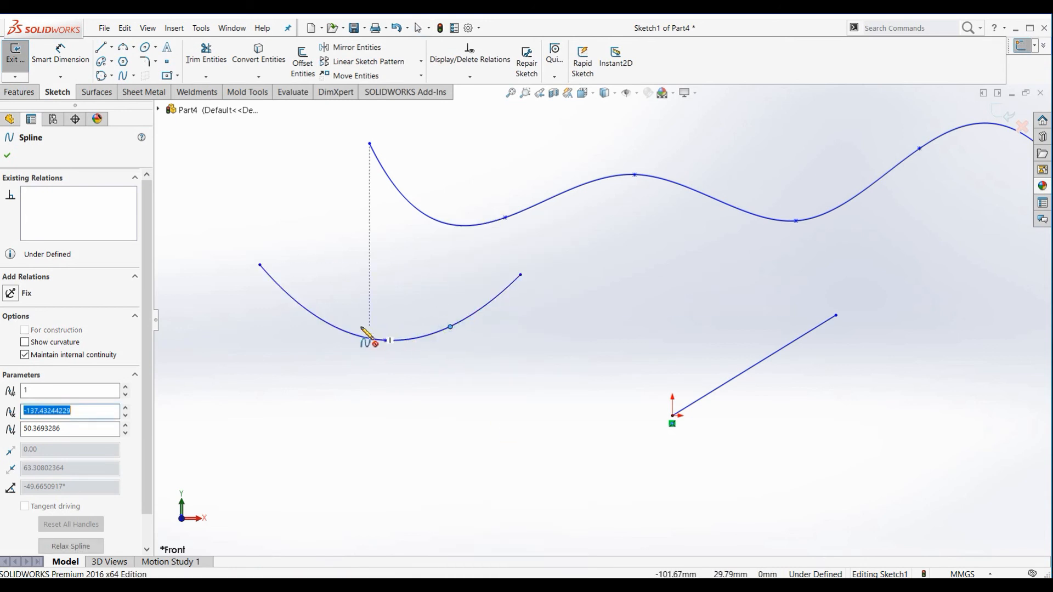
click(327, 322)
right_click(338, 273)
click(350, 269)
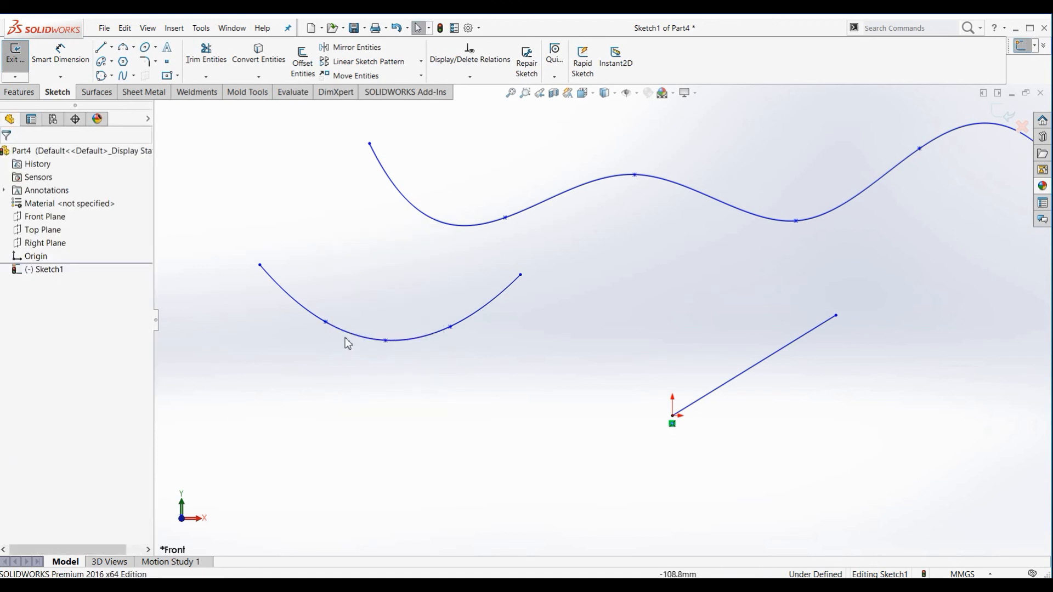
mouse_move(326, 322)
mouse_down()
mouse_move(296, 316)
mouse_move(364, 323)
mouse_move(313, 324)
mouse_move(318, 302)
mouse_move(312, 324)
mouse_up()
click(521, 332)
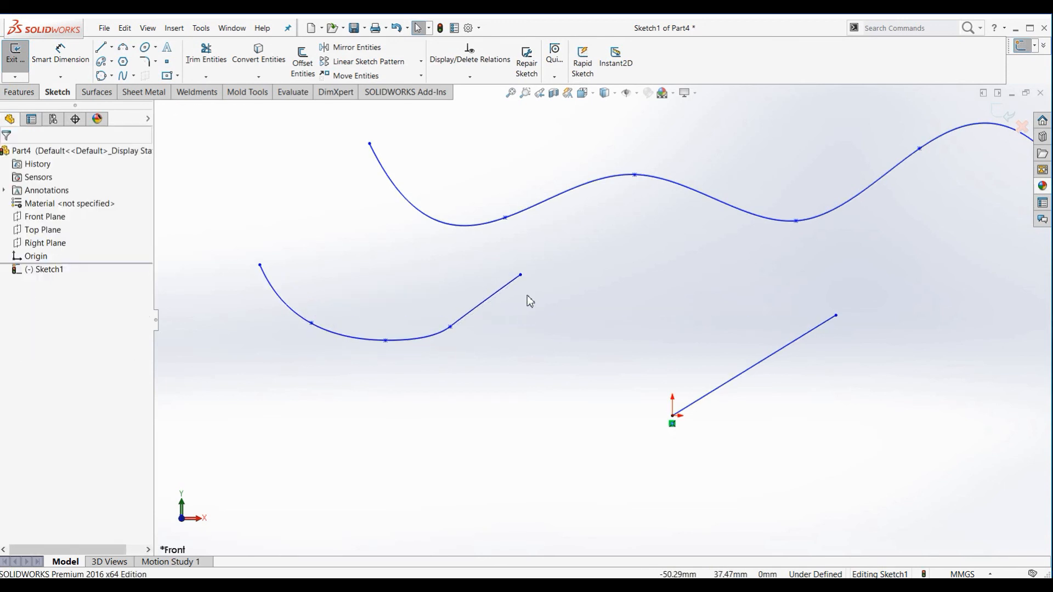
Dimension the horizontal distance between the first two points of the wavy spline, accepting the current value
scroll(552, 216, up, 2)
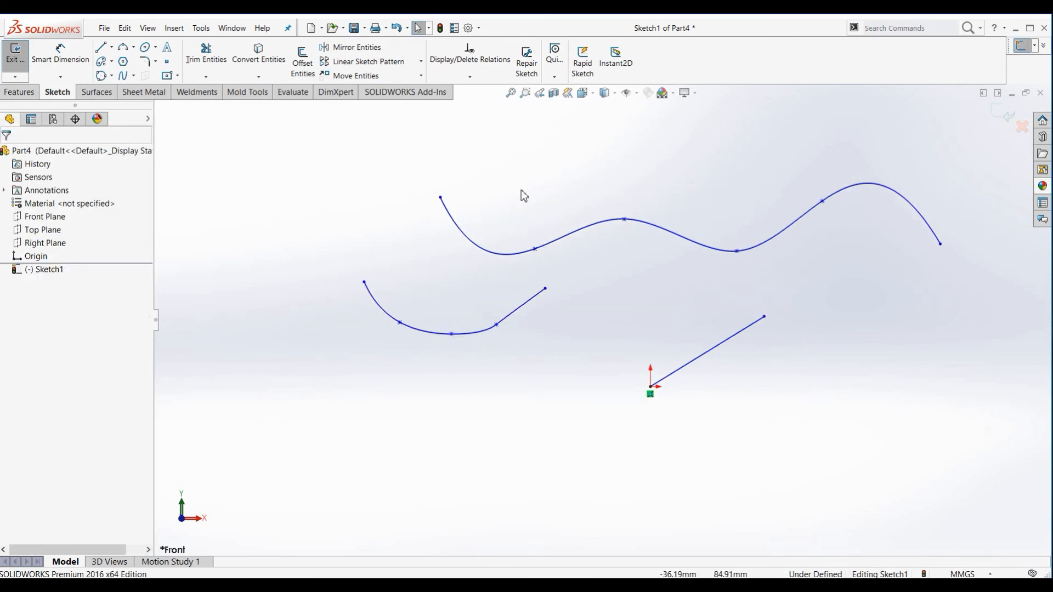
click(60, 55)
click(440, 196)
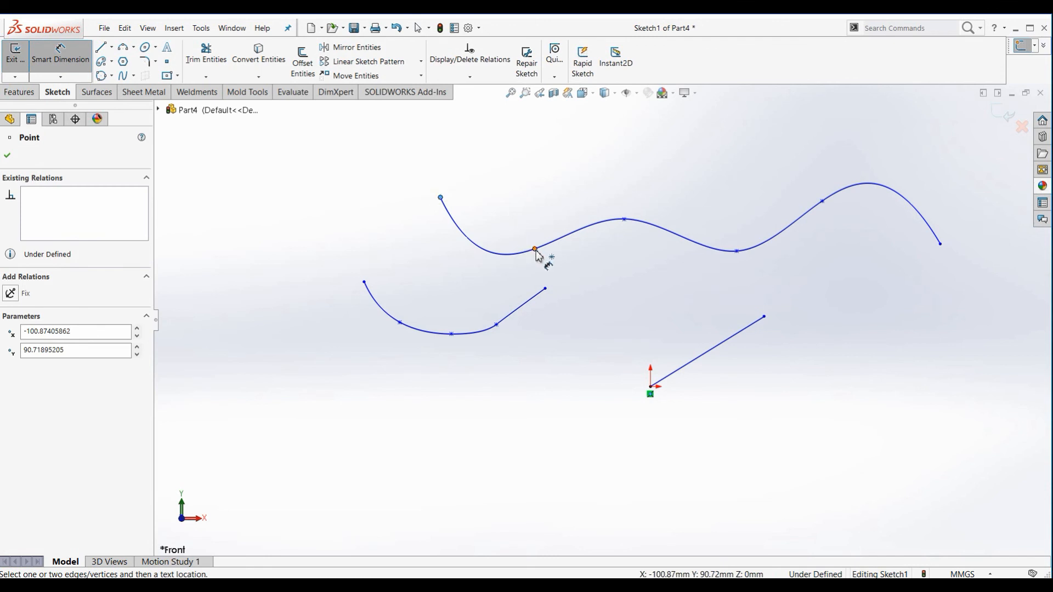
click(535, 250)
click(512, 180)
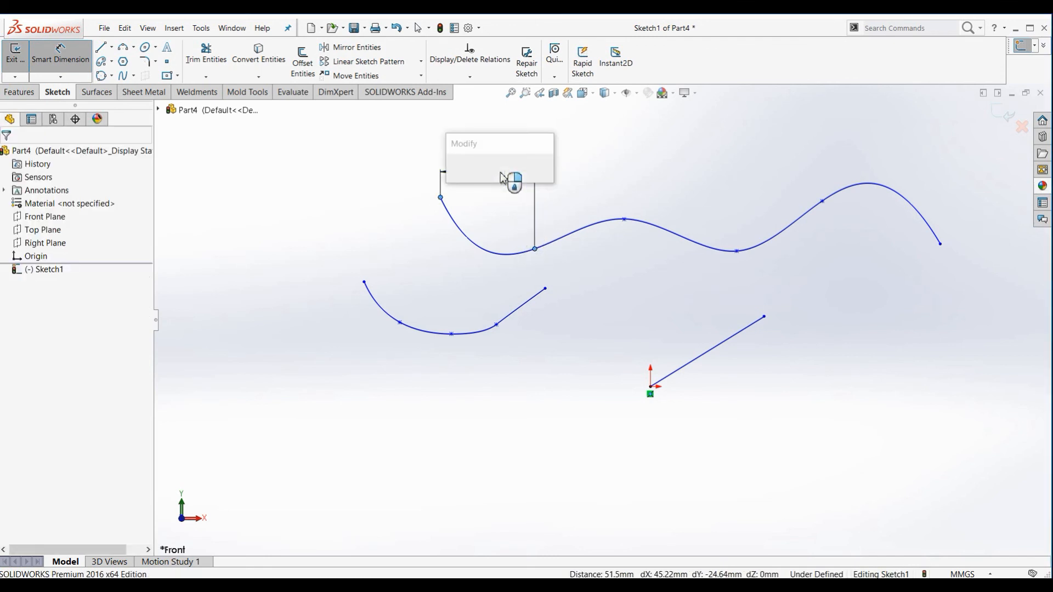
click(457, 173)
click(380, 170)
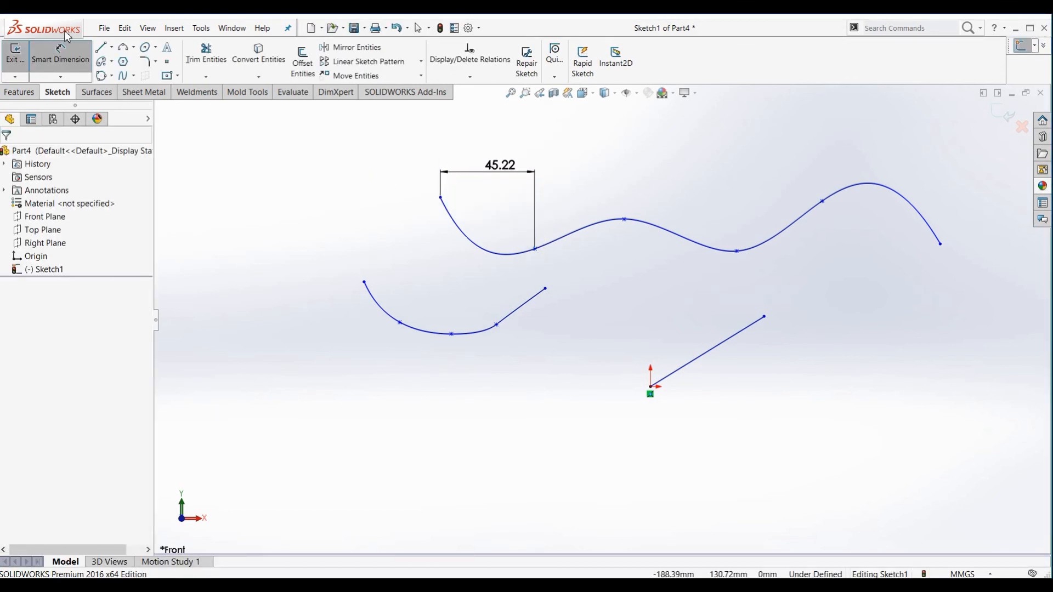
Draw a nearly horizontal construction line above the wavy spline, spanning from its left end to its right end
click(111, 47)
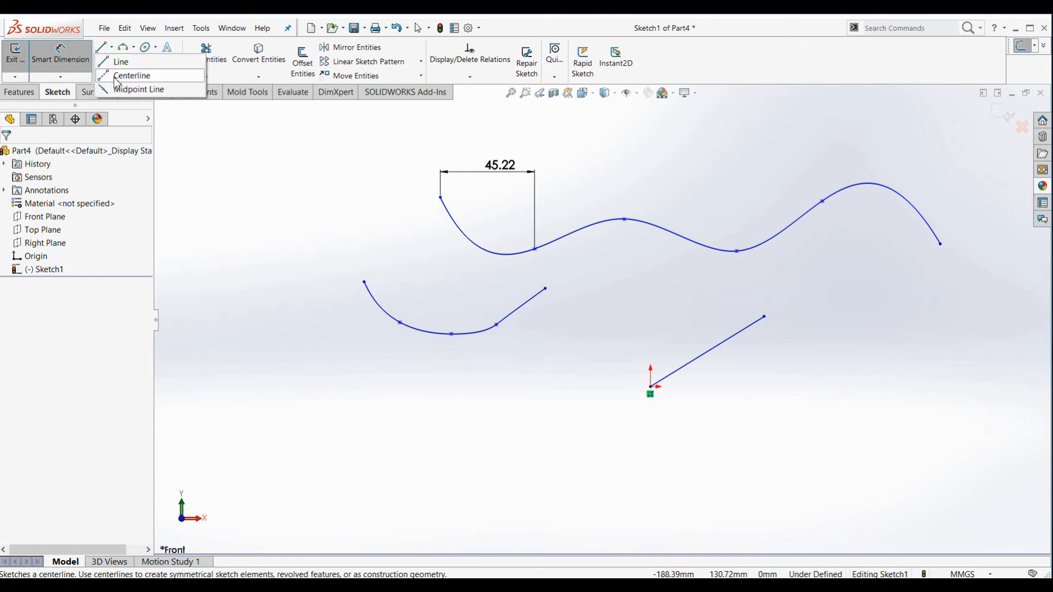
click(120, 61)
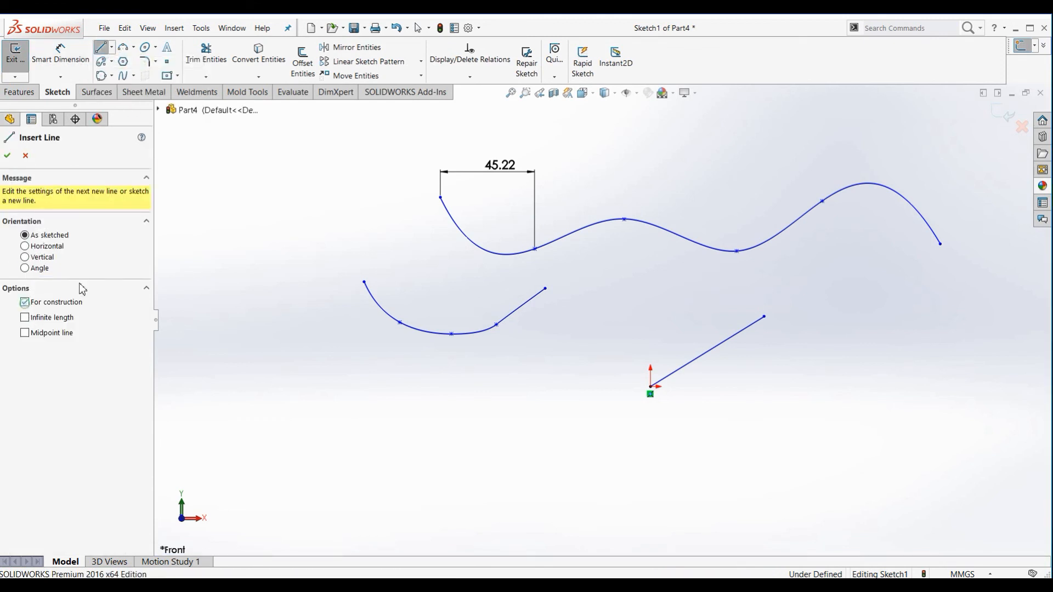
click(440, 141)
scroll(699, 146, up, 2)
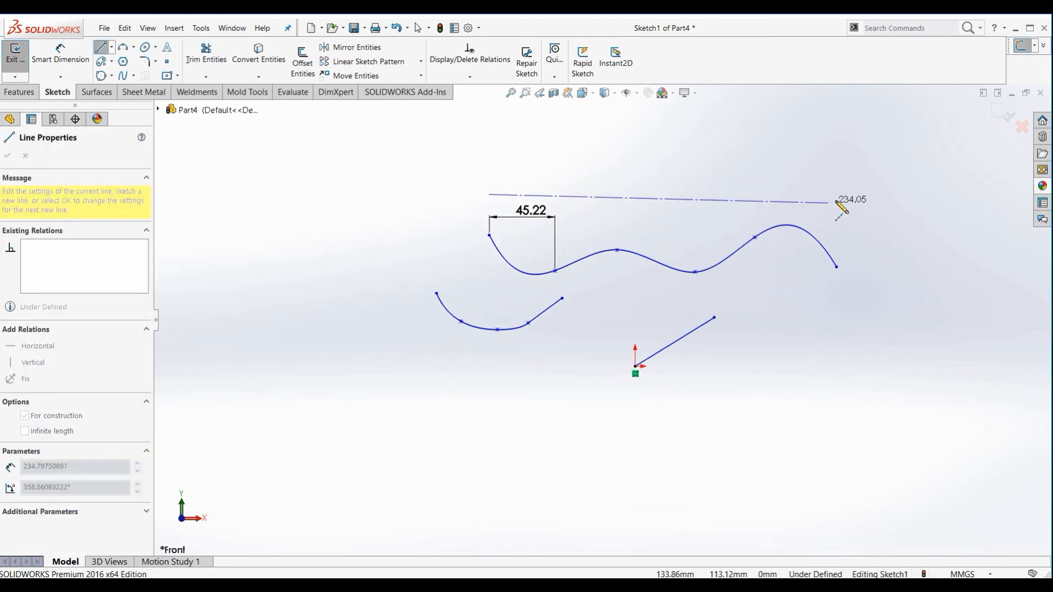
click(836, 200)
right_click(839, 164)
click(863, 181)
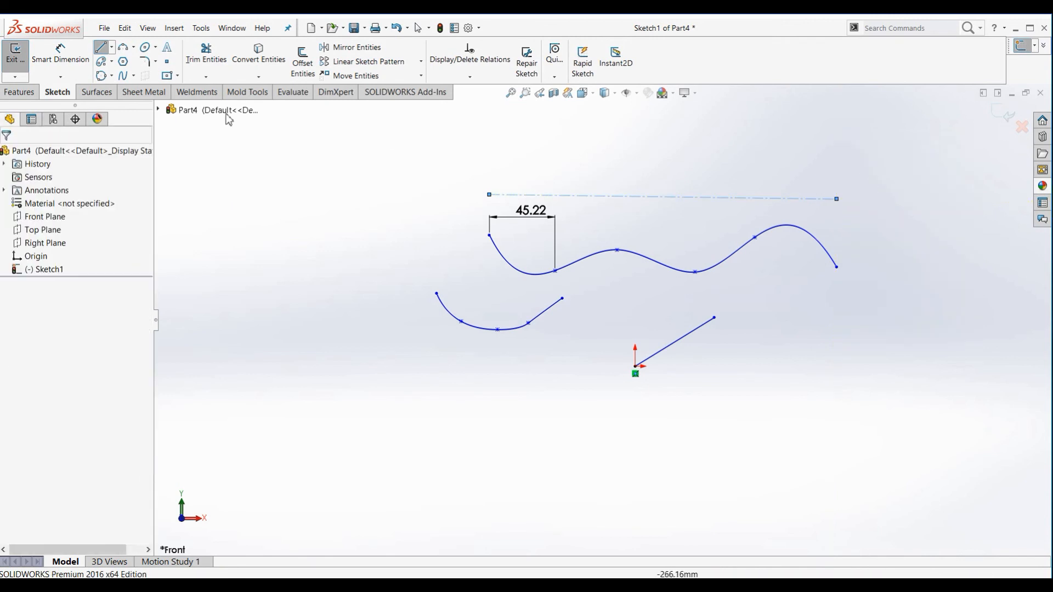
Dimension the distance between the construction line and the wavy spline's third point, accepting the current value
click(59, 55)
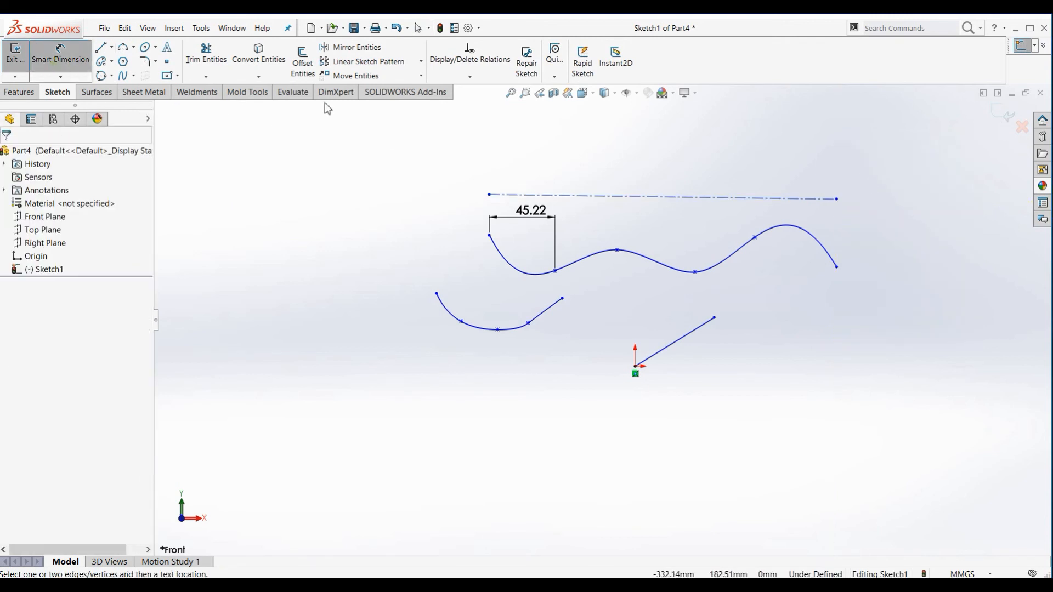
click(619, 197)
click(617, 250)
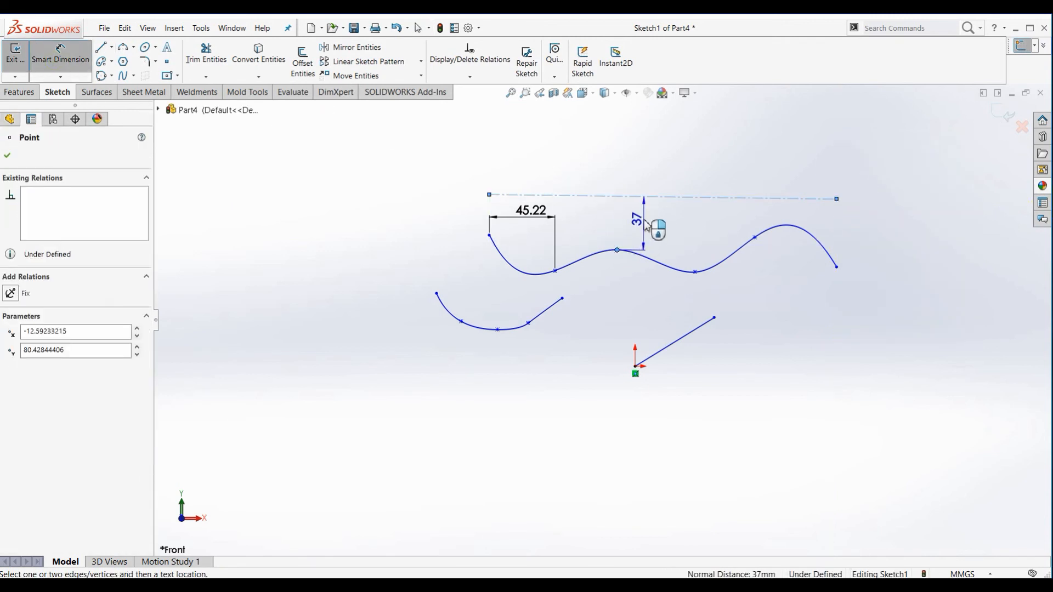
click(644, 224)
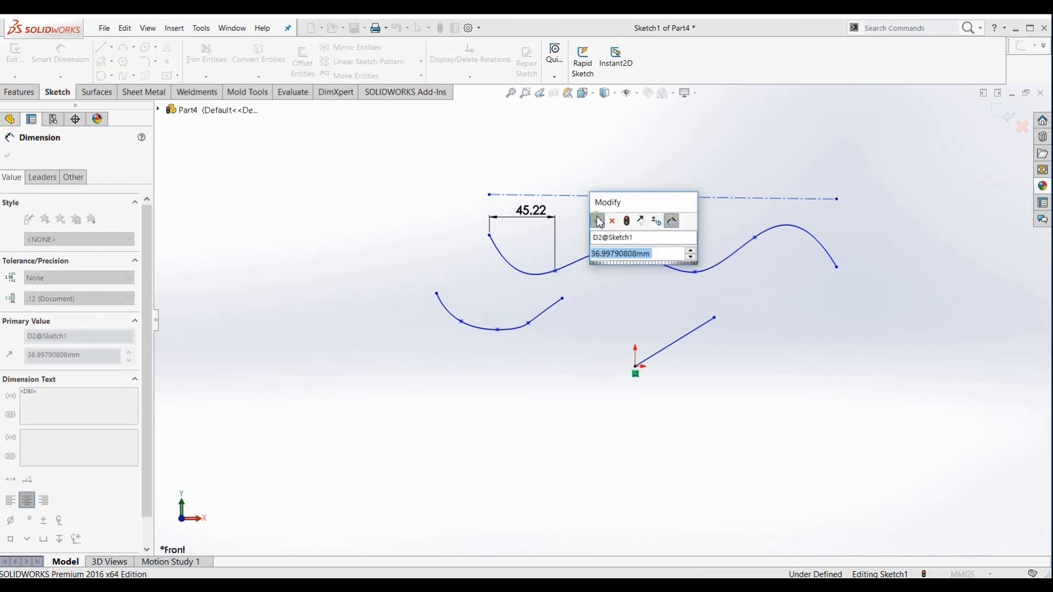
click(597, 221)
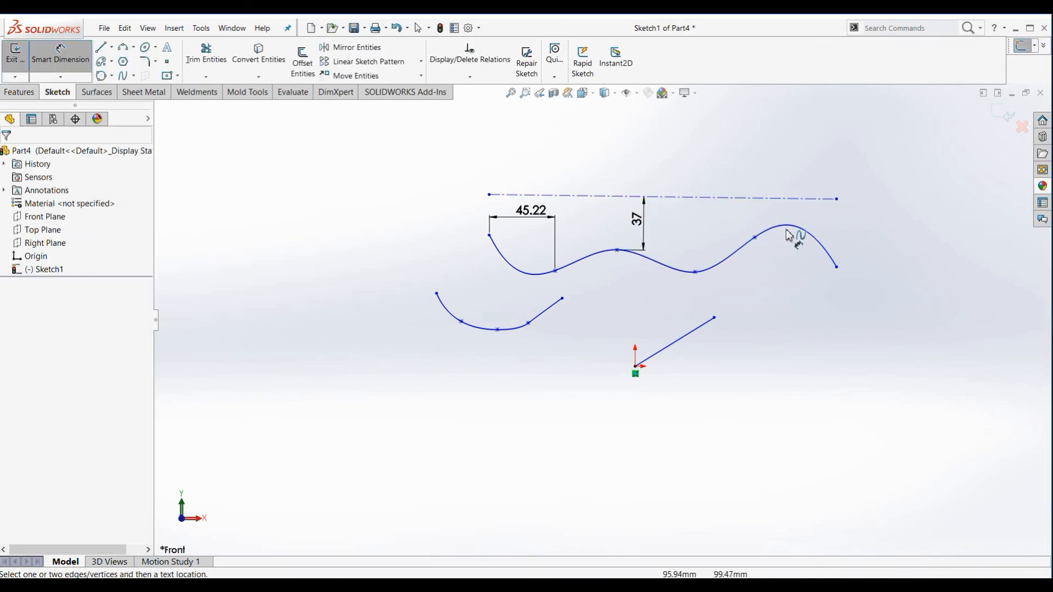
Dimension the distance from the construction line to the wavy spline's right endpoint, accepting the current value
click(806, 206)
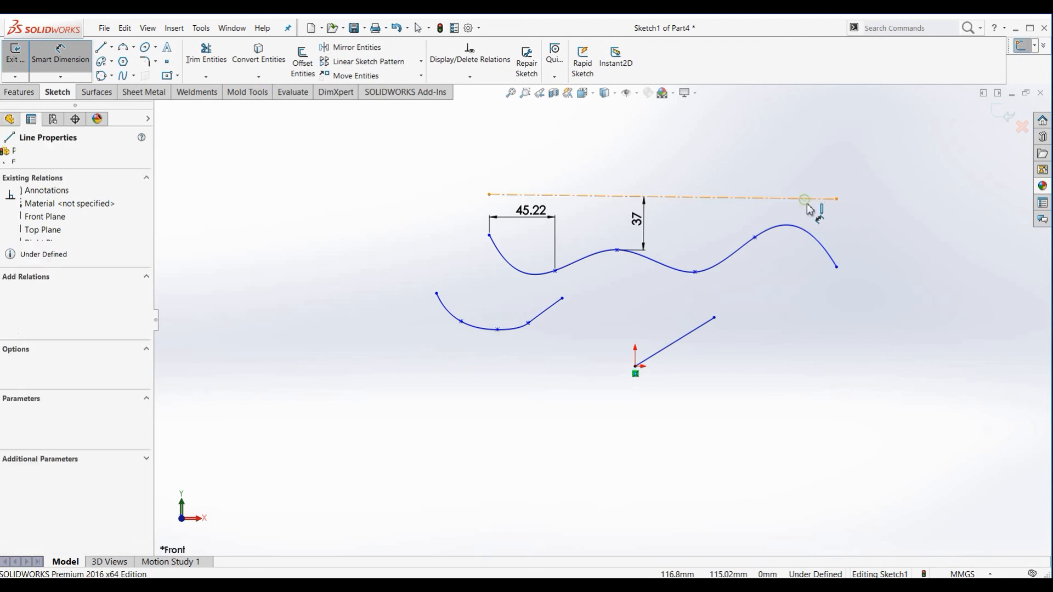
click(836, 267)
click(886, 239)
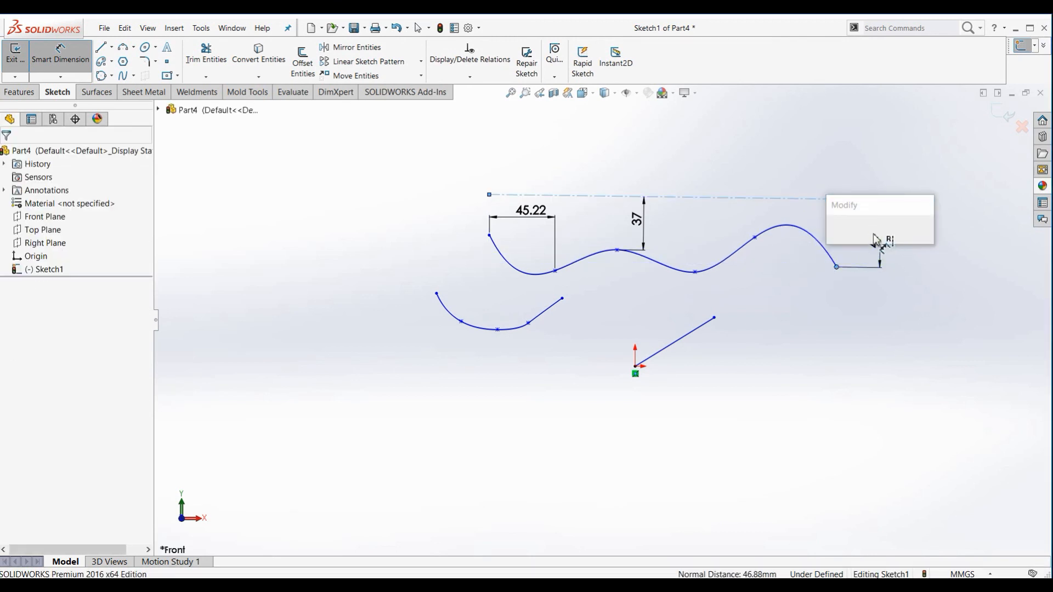
click(834, 236)
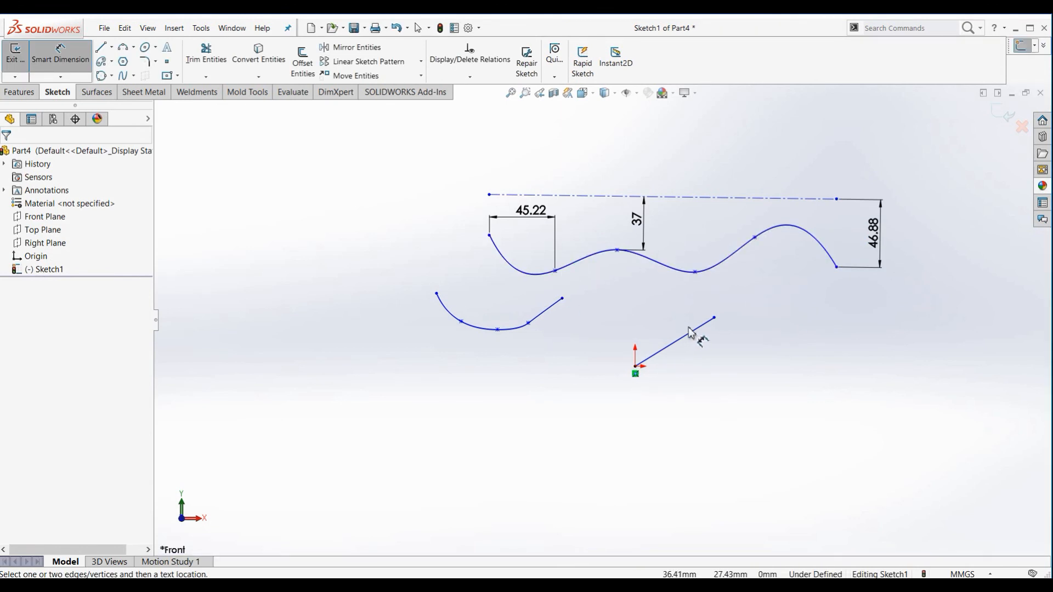
Draw a Bezier style spline with five control vertices in a zigzag, starting in the empty area left of the wavy spline
click(156, 62)
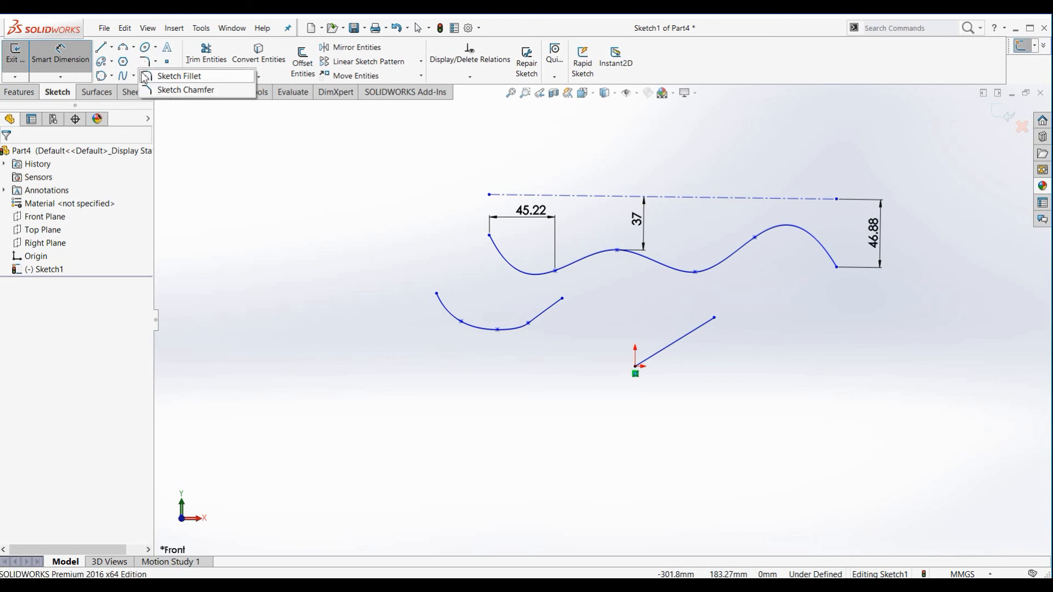
click(133, 75)
click(133, 76)
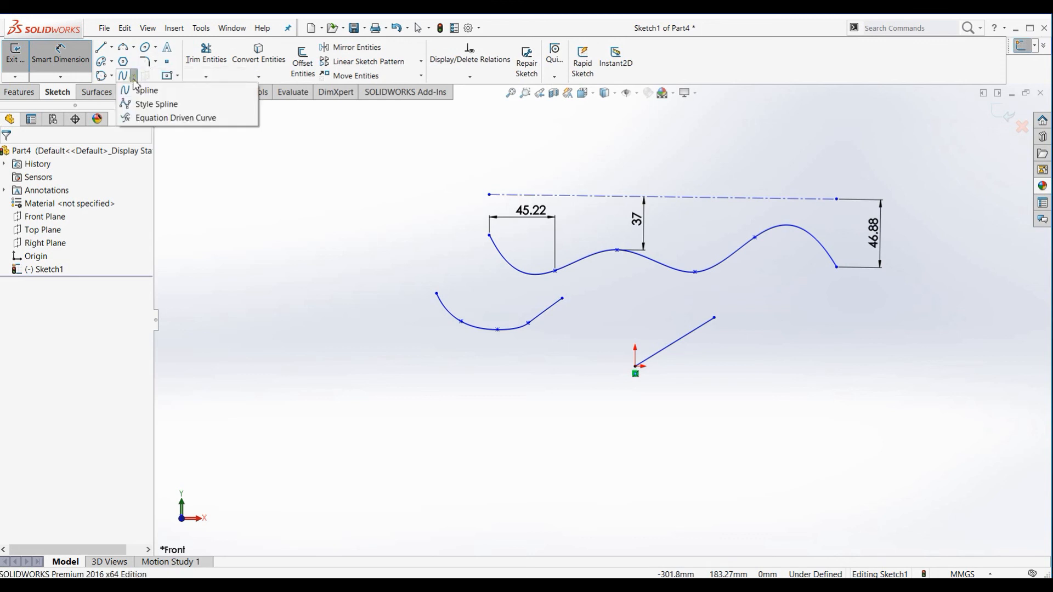
click(146, 104)
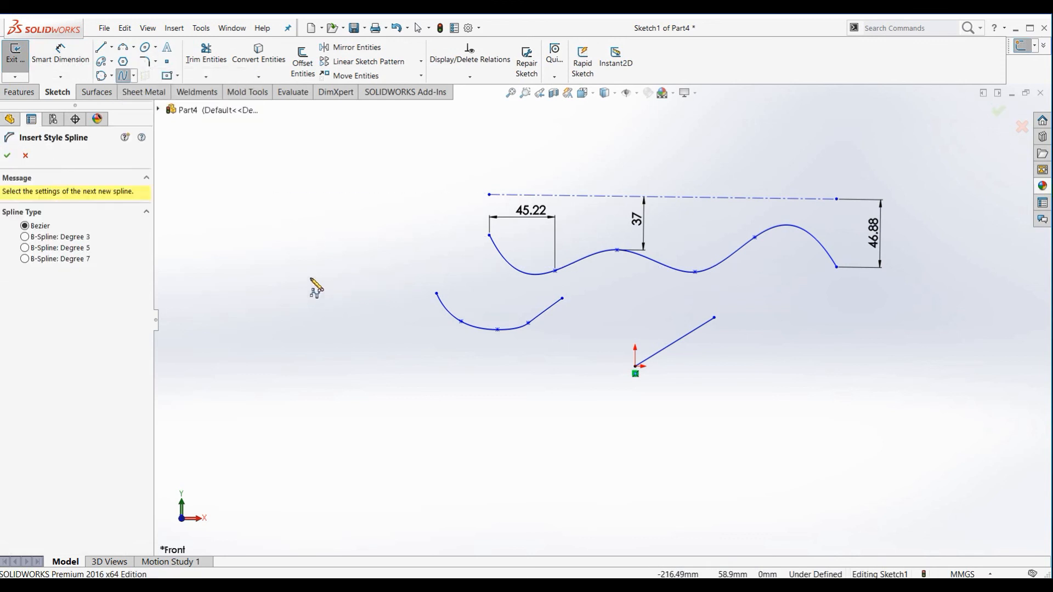
click(239, 259)
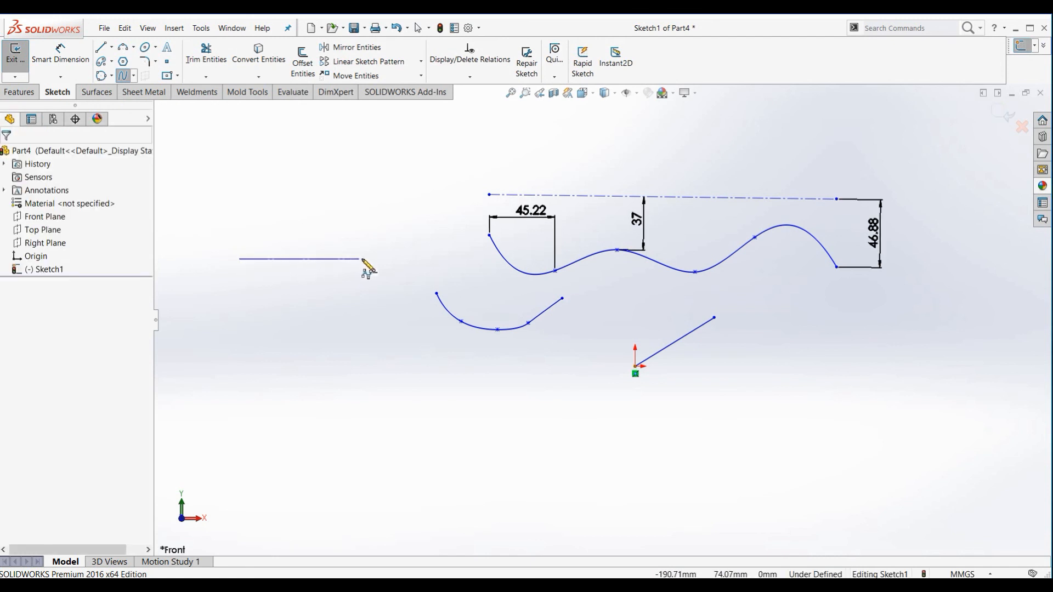
click(390, 200)
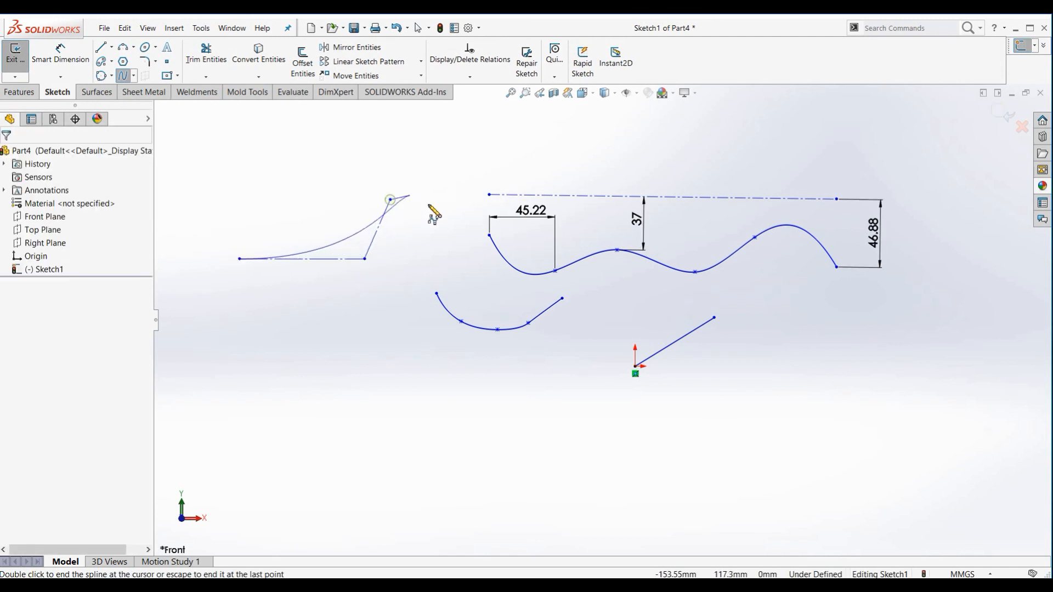
click(485, 268)
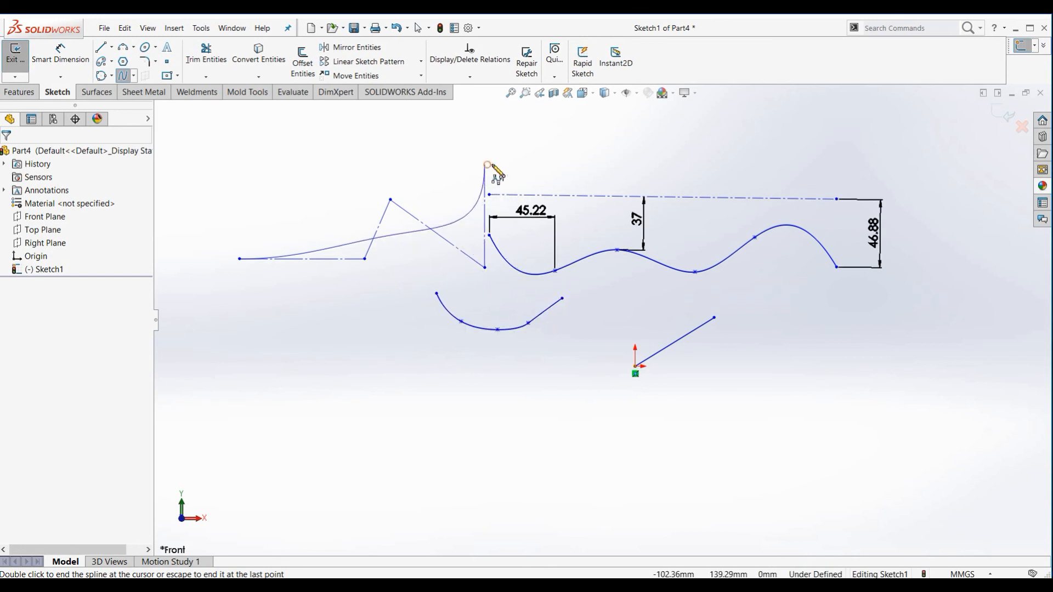
click(515, 165)
right_click(471, 165)
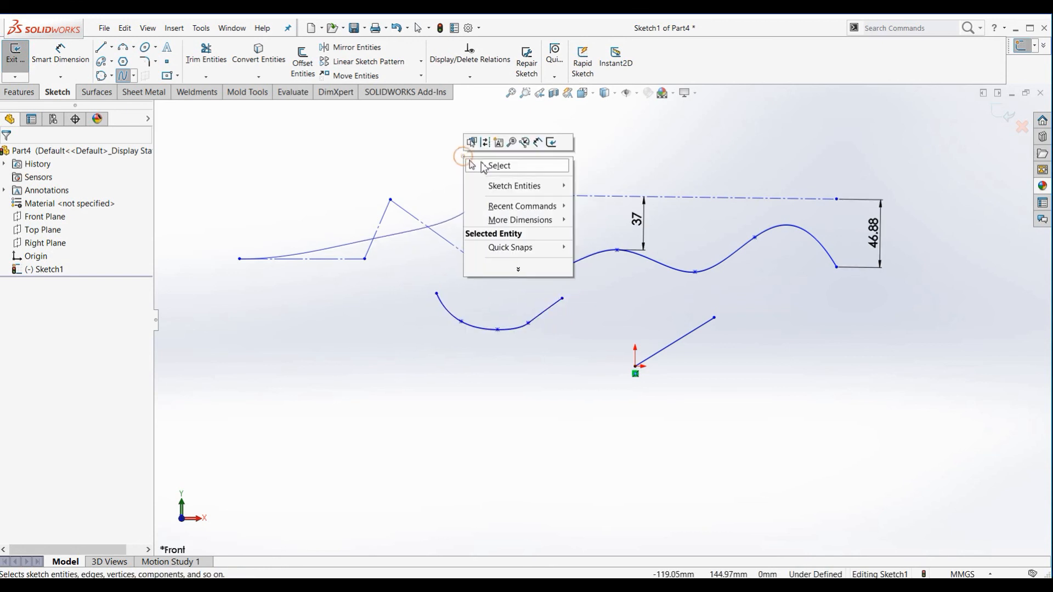
click(481, 164)
Reshape the style spline by moving its third control vertex up-right and its second up-left, shifting the whole curve up and to the left
drag(390, 200, 437, 175)
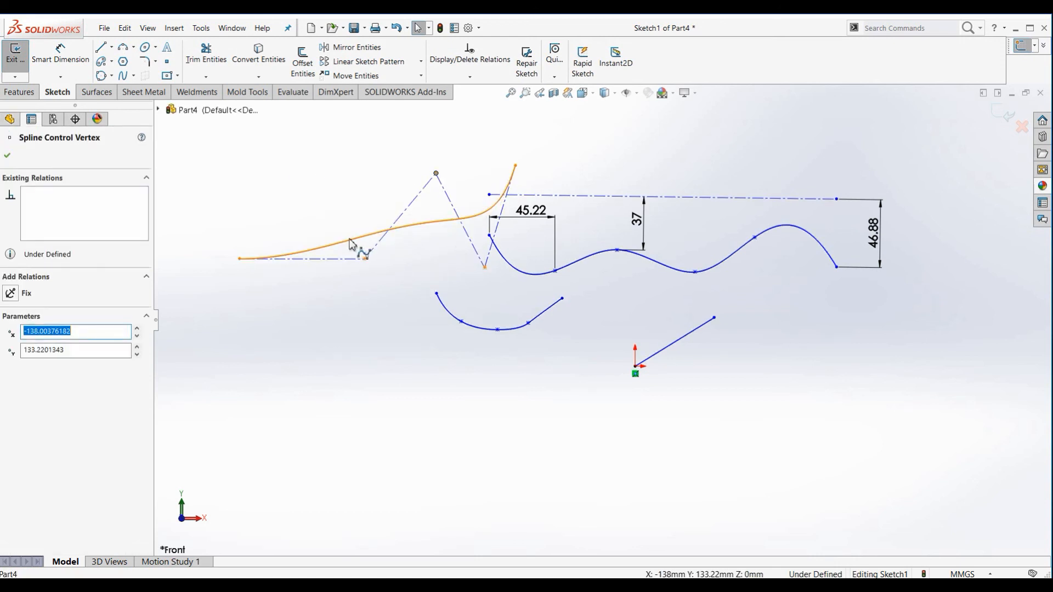
drag(356, 258, 245, 147)
click(277, 238)
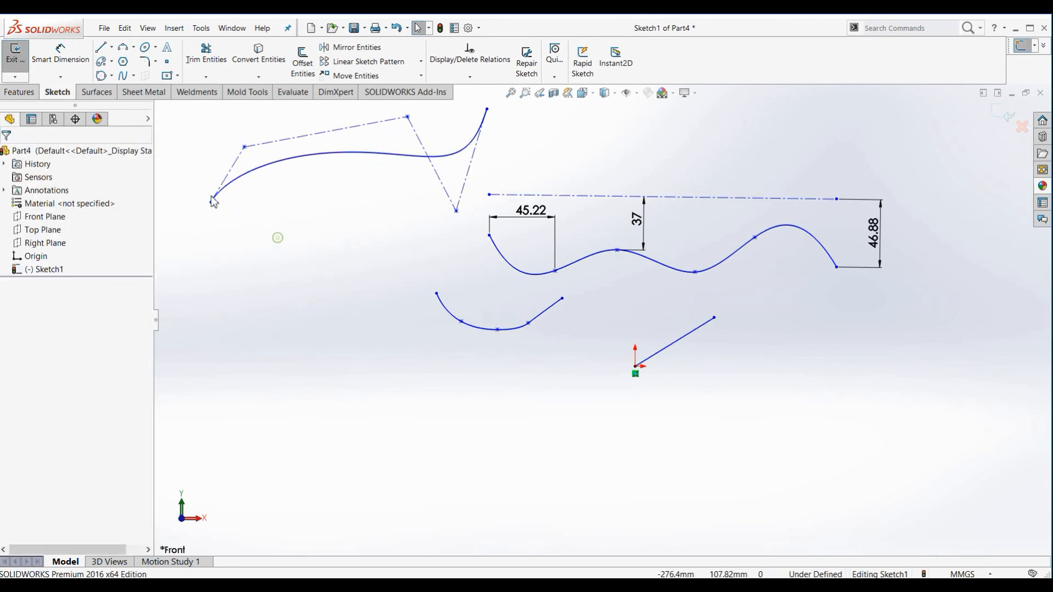
Dimension the vertical distance between the style spline's left endpoint and its second control vertex, accepting the current value
click(60, 55)
click(210, 202)
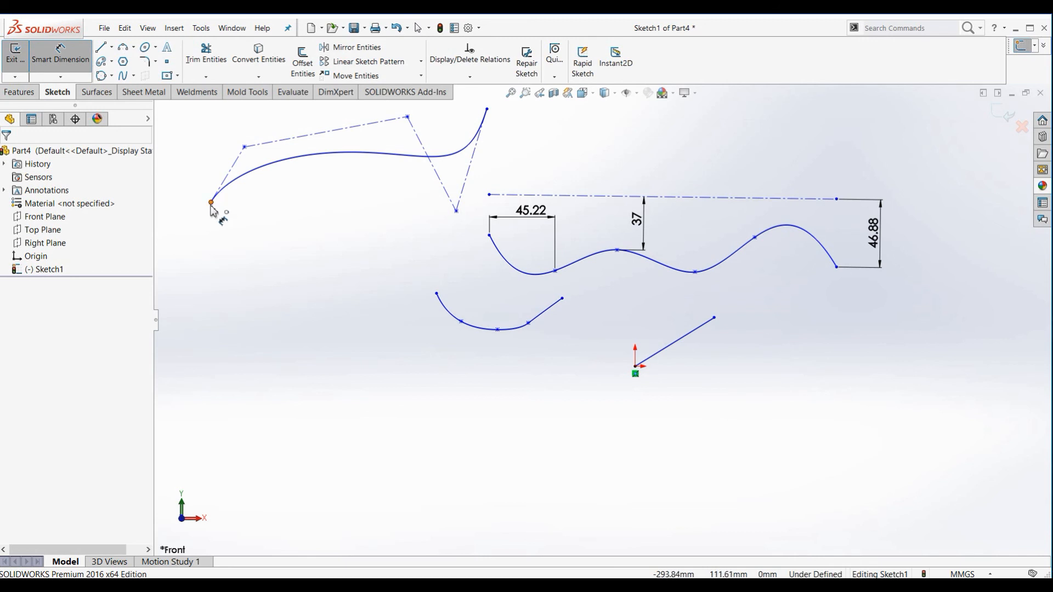
click(245, 147)
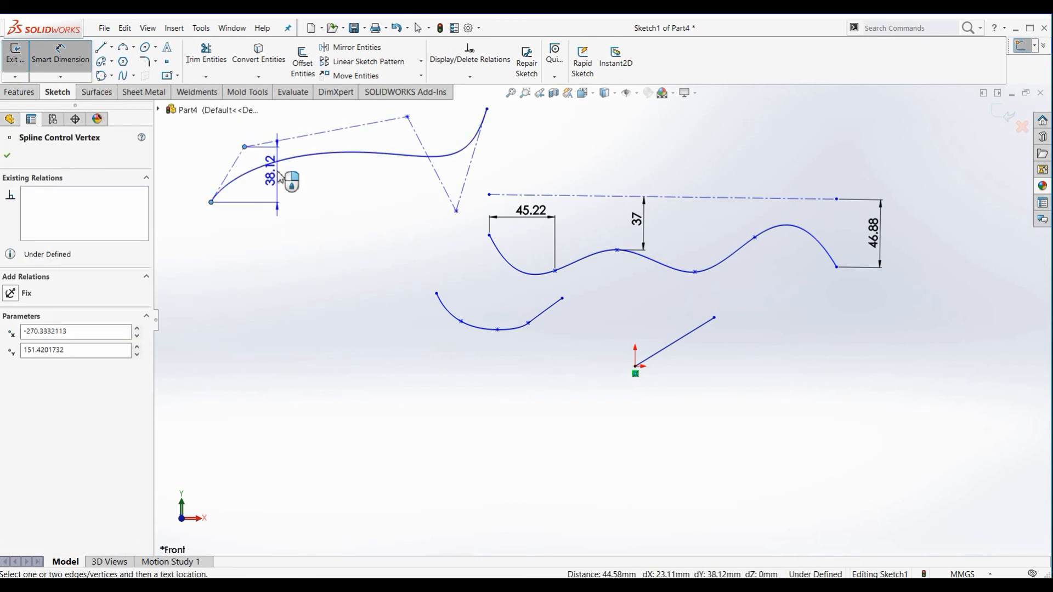
click(277, 178)
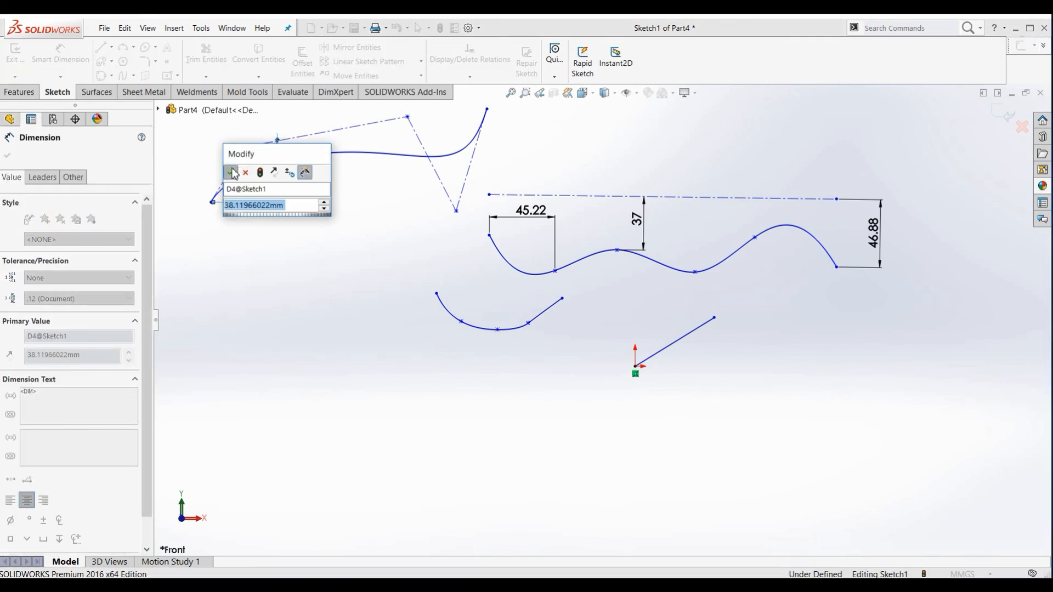
click(231, 171)
click(282, 284)
scroll(337, 188, up, 2)
scroll(337, 188, down, 3)
scroll(774, 334, up, 6)
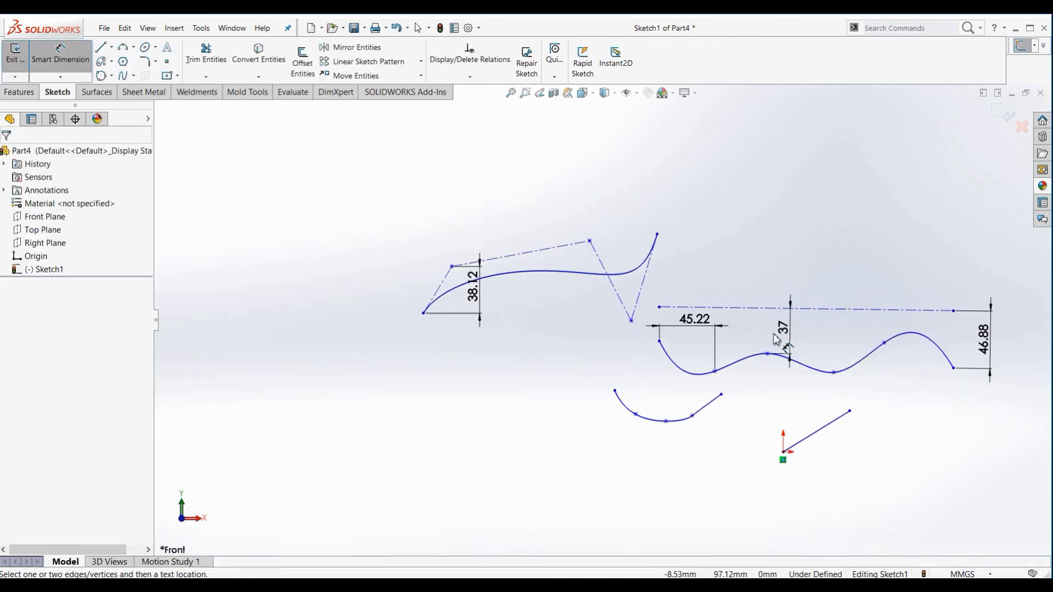
scroll(784, 373, down, 1)
scroll(634, 335, down, 4)
scroll(680, 351, up, 4)
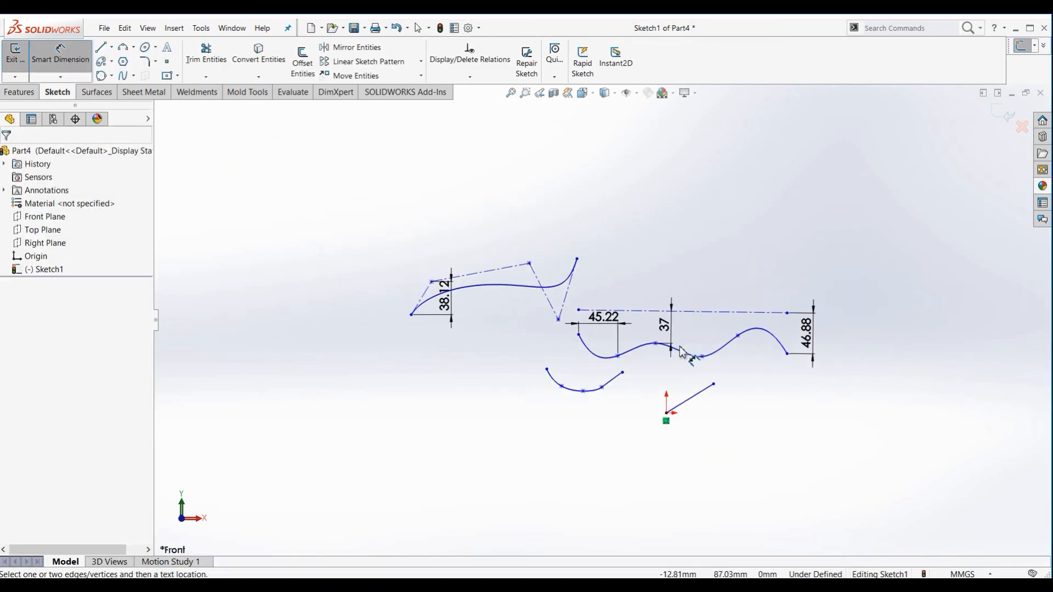
scroll(696, 357, down, 5)
scroll(670, 341, up, 1)
scroll(597, 319, up, 1)
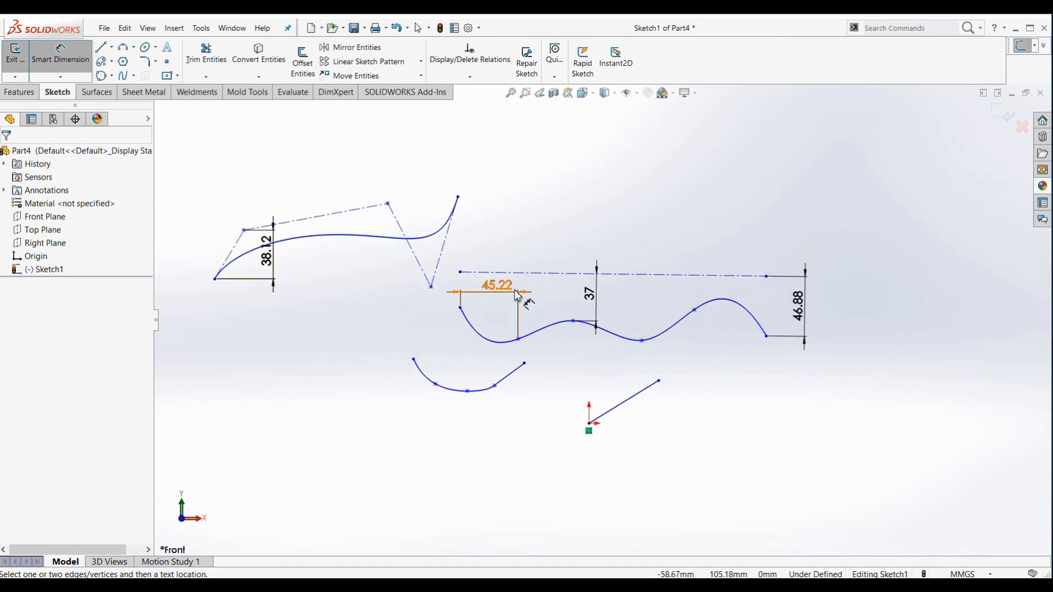
scroll(603, 316, up, 2)
scroll(602, 311, down, 2)
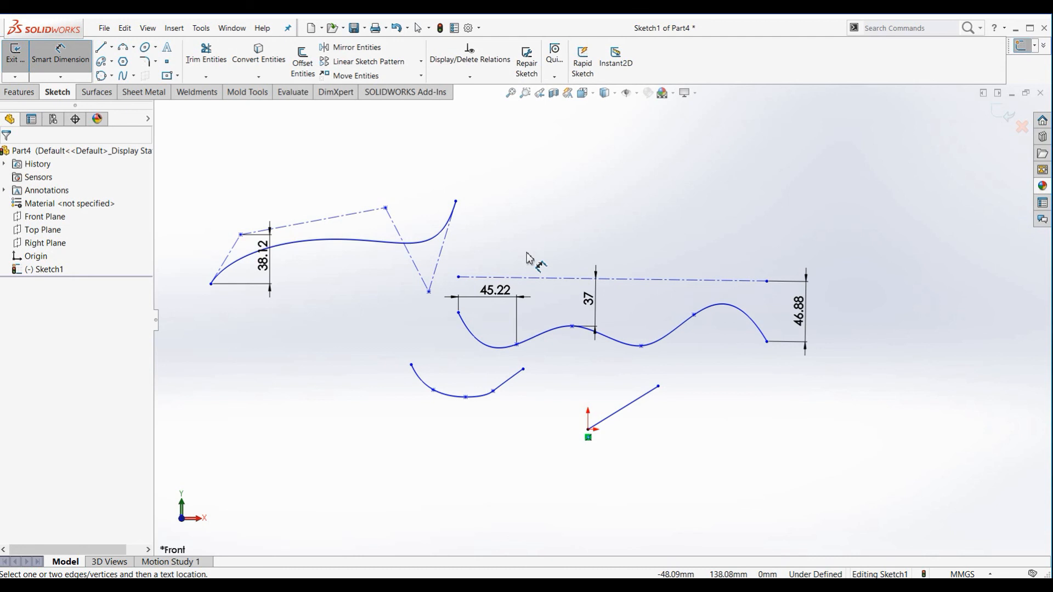
scroll(581, 302, up, 2)
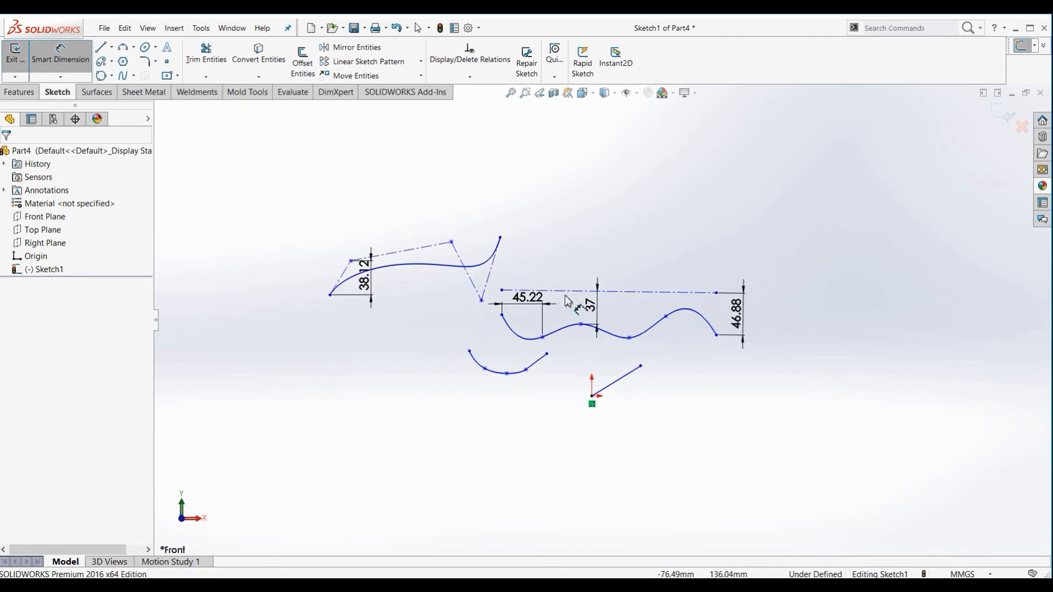
scroll(573, 310, down, 3)
scroll(600, 318, up, 3)
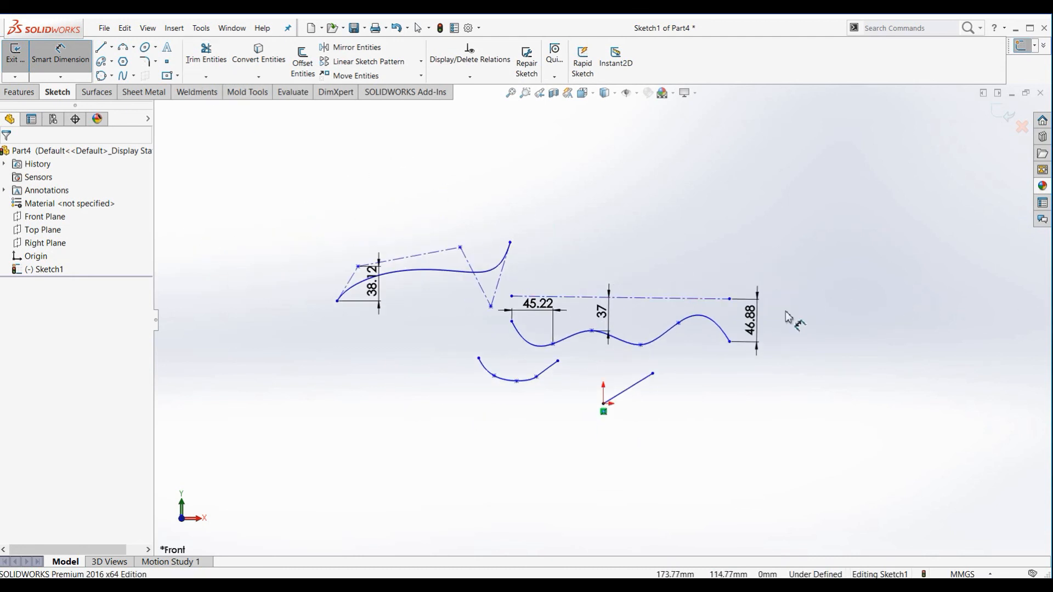
scroll(762, 329, down, 3)
scroll(658, 351, up, 3)
Dimension the horizontal distance between the last two points of the wavy spline, accepting the current value
scroll(559, 339, down, 4)
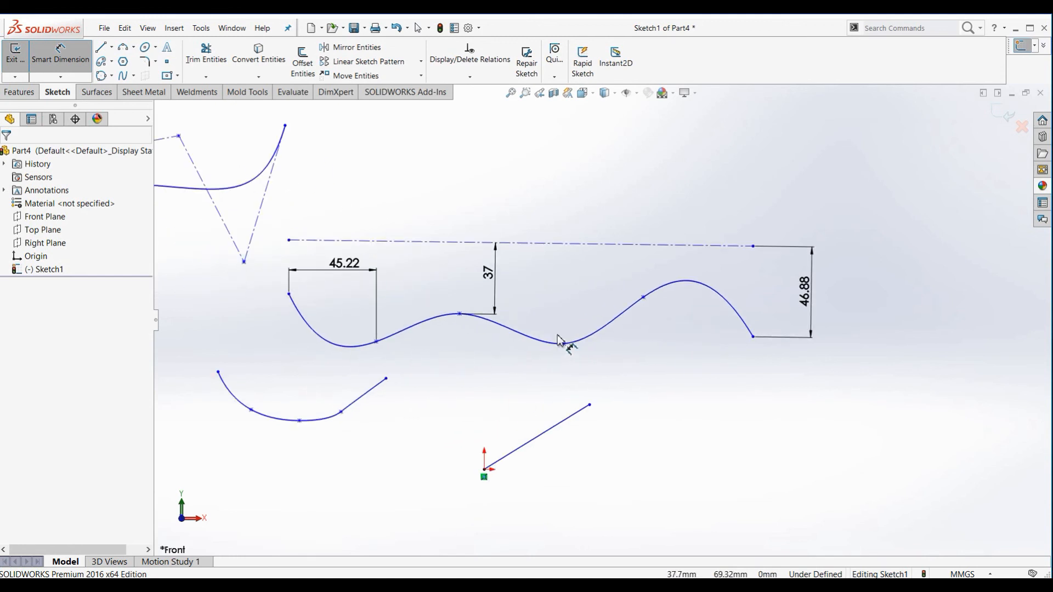
click(644, 298)
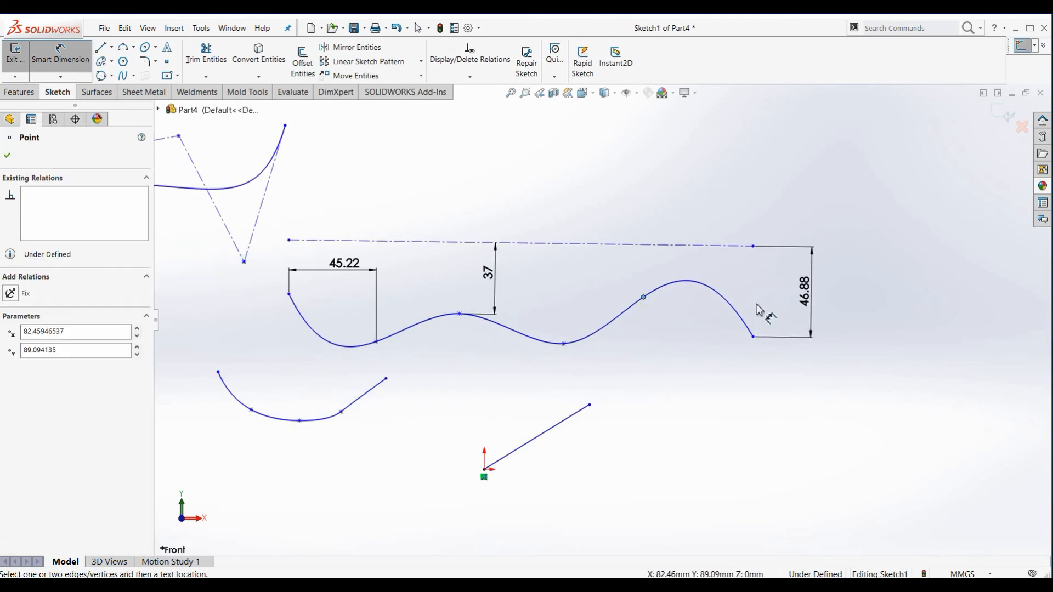
click(753, 337)
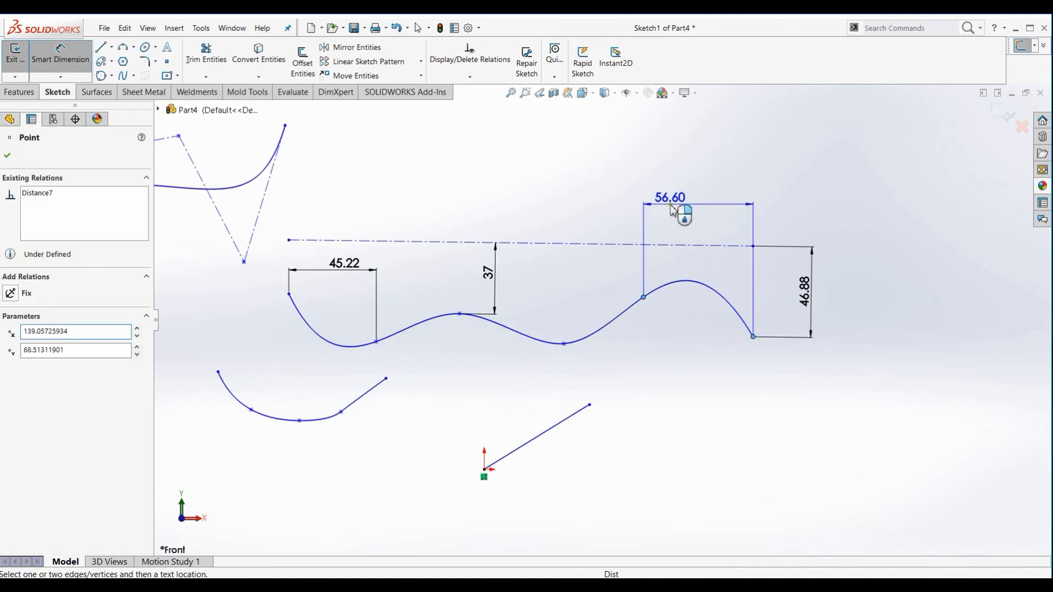
click(675, 208)
click(630, 204)
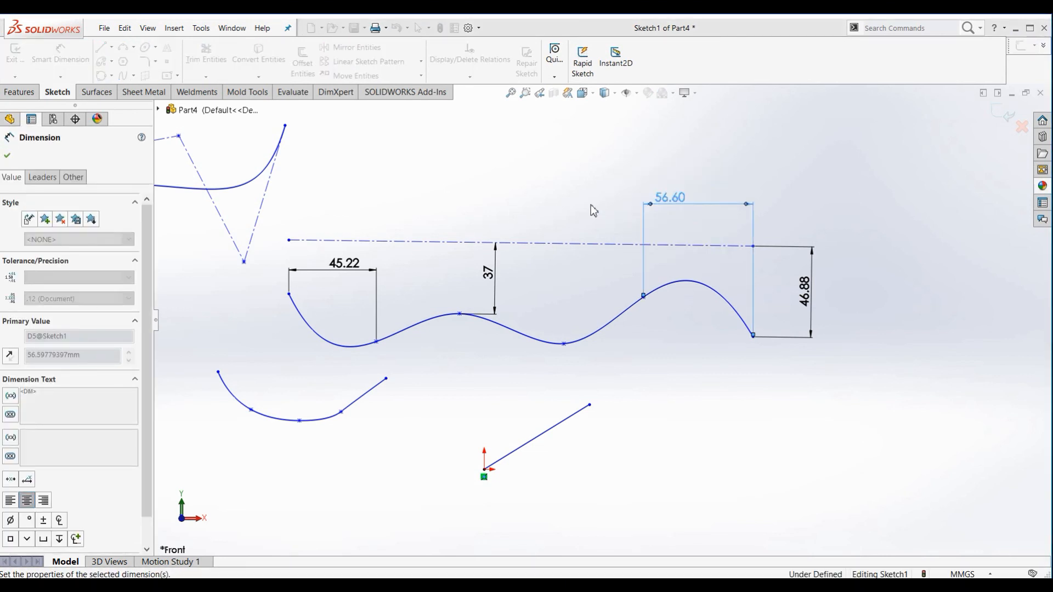
scroll(623, 263, up, 3)
scroll(603, 310, up, 3)
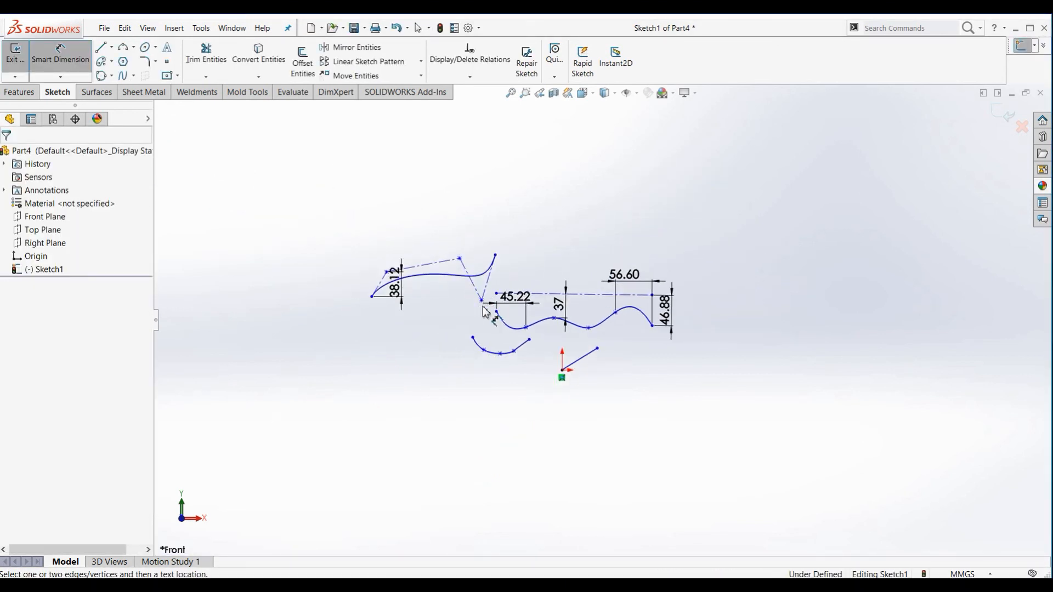
scroll(806, 309, down, 5)
scroll(803, 309, up, 2)
scroll(806, 310, down, 3)
scroll(599, 294, up, 3)
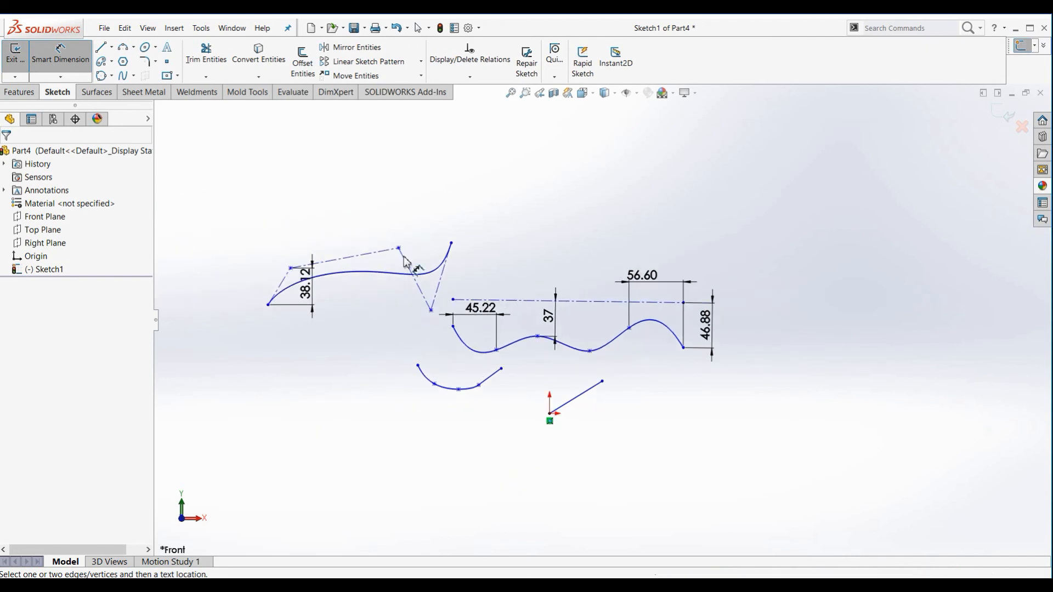
click(156, 62)
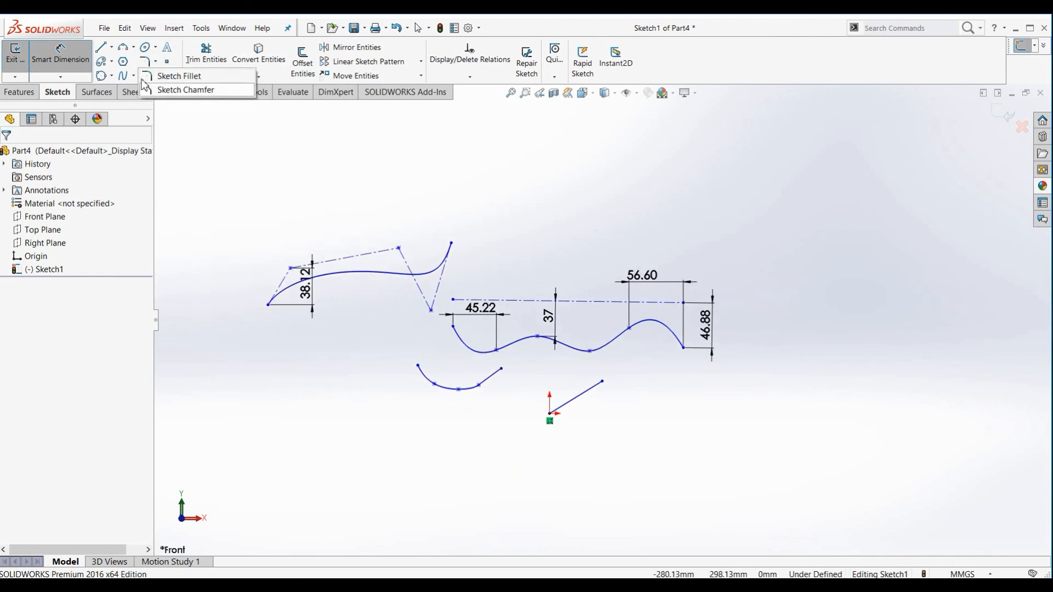
click(134, 76)
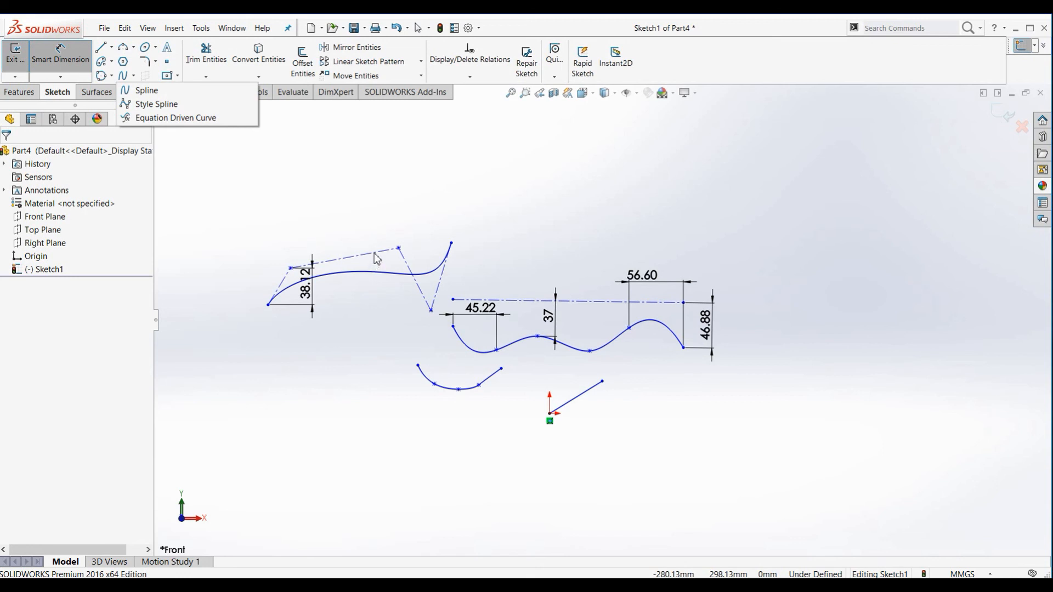
Draw an eight-sided polygon with an inscribed circle about 100 mm in diameter in the empty area above the wavy spline
click(124, 62)
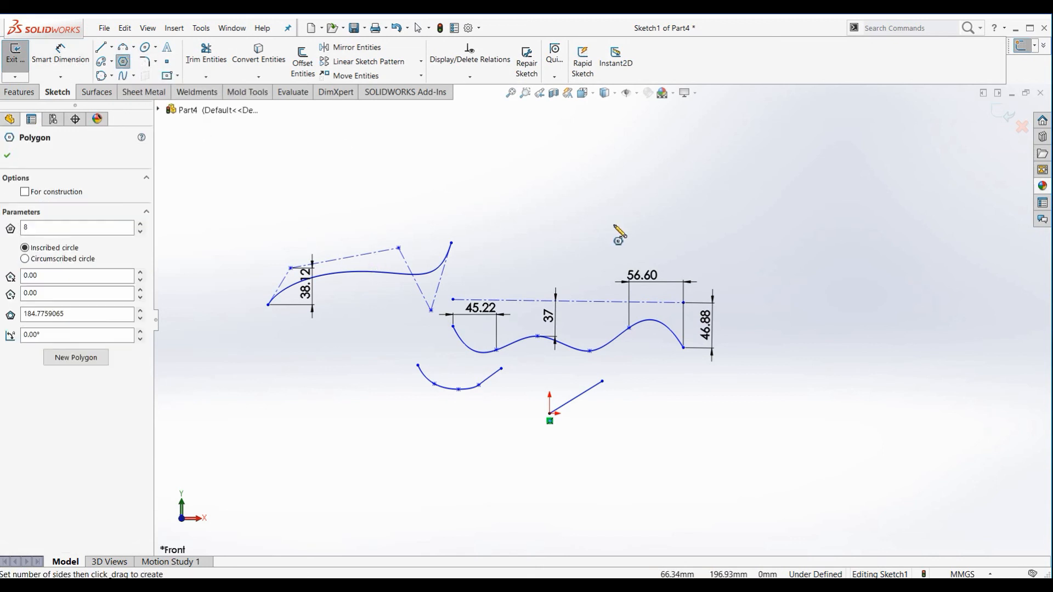
scroll(627, 257, up, 2)
scroll(548, 237, down, 3)
scroll(548, 237, up, 1)
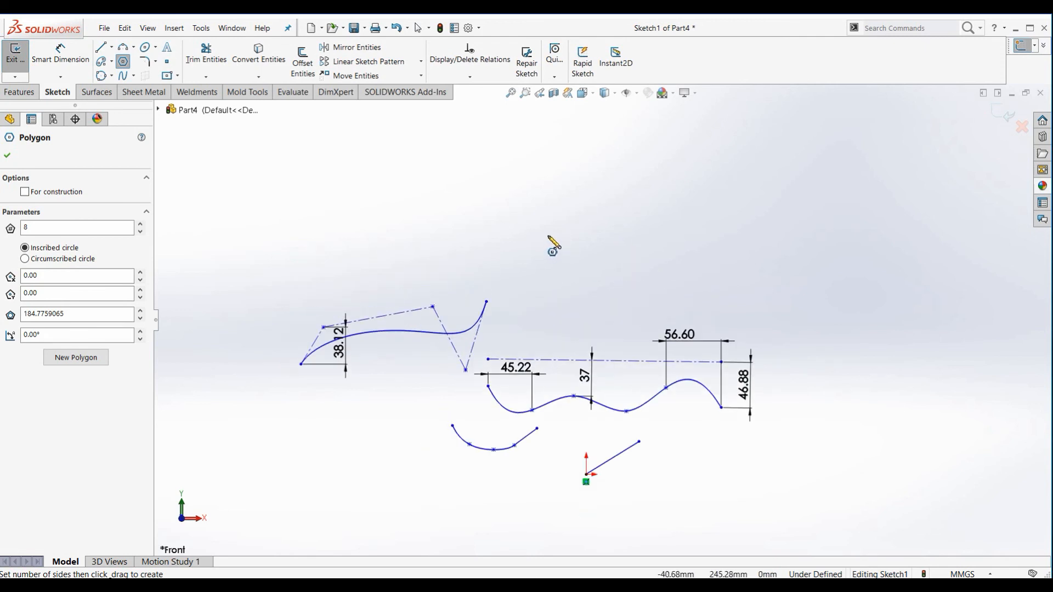
click(610, 210)
click(654, 239)
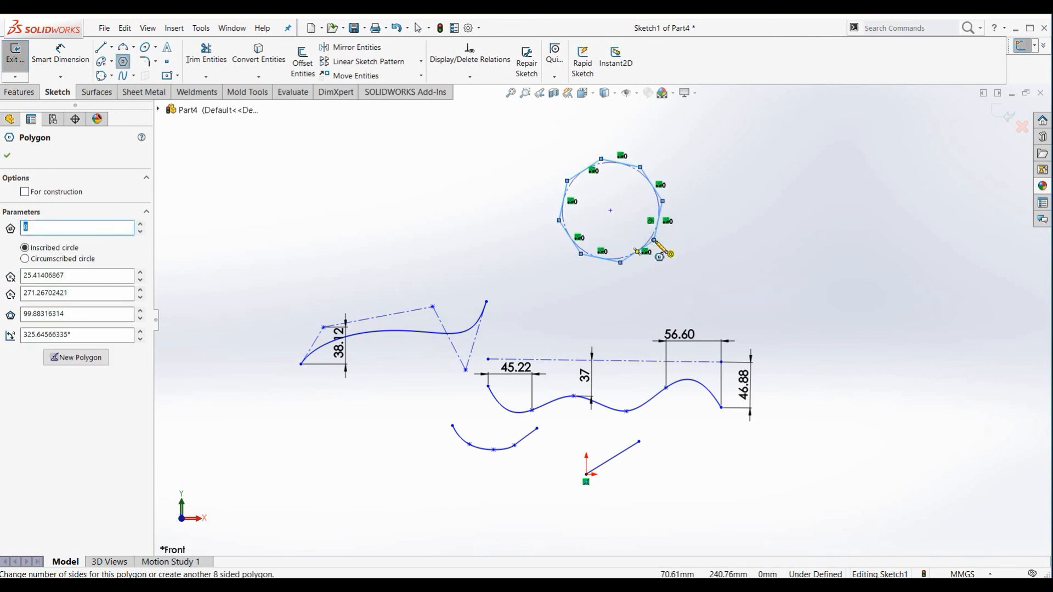
Draw a second eight-sided polygon, with an inscribed circle about 78 mm in diameter, up and to the left of the first
click(323, 152)
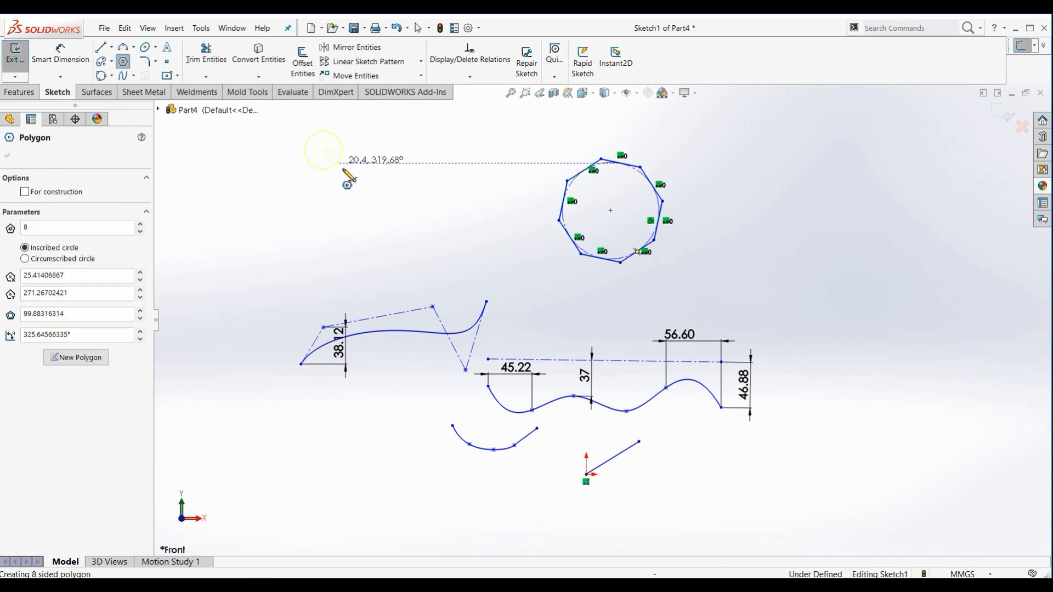
click(351, 181)
scroll(378, 189, up, 3)
scroll(421, 199, down, 2)
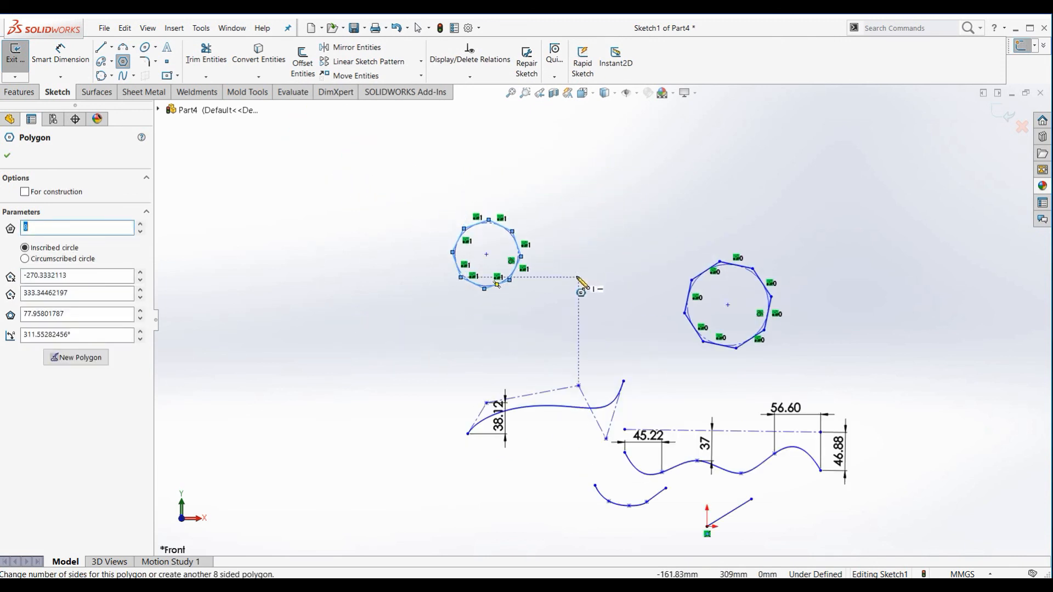
Change the second polygon to 10 sides and leave the Polygon tool
scroll(505, 265, down, 4)
scroll(583, 286, up, 2)
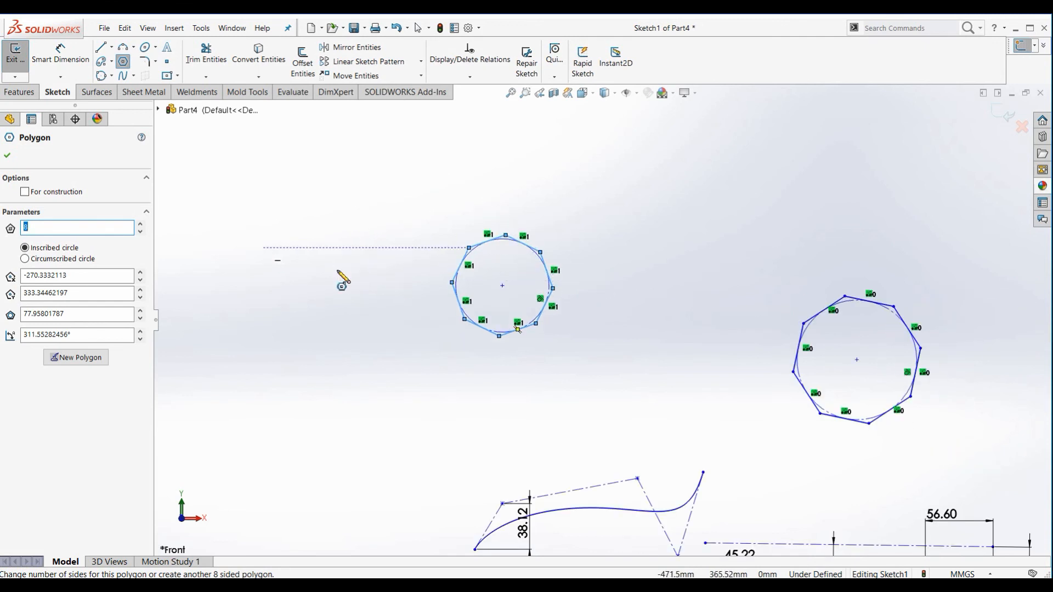
scroll(455, 299, down, 2)
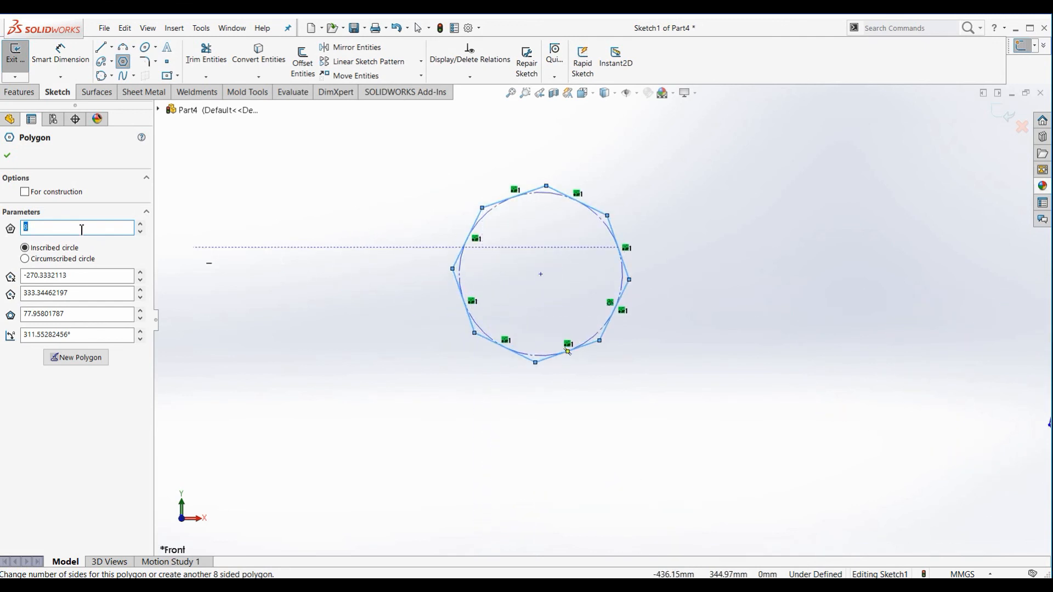
click(30, 229)
click(248, 179)
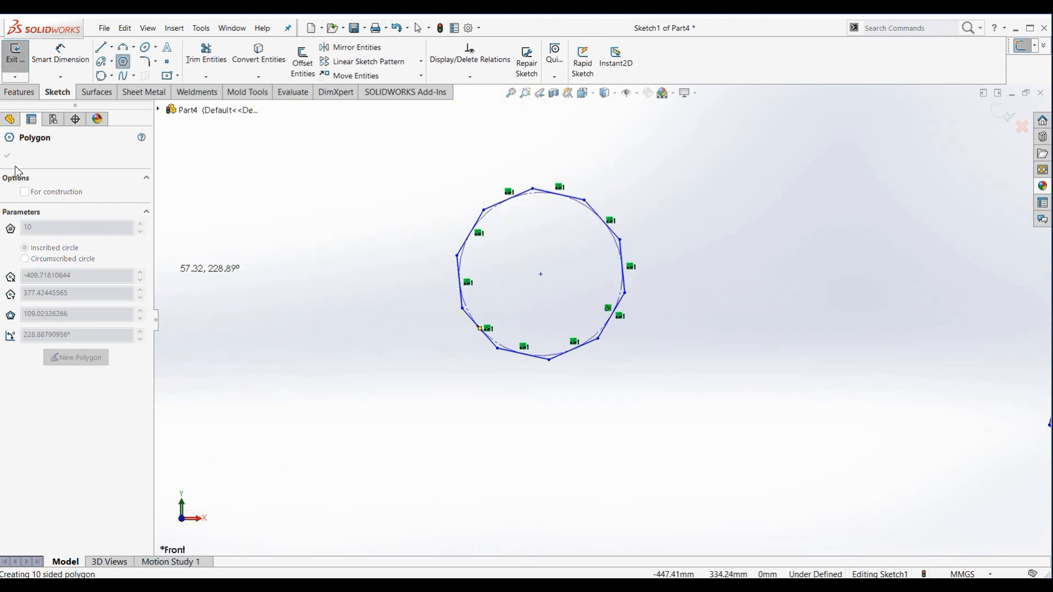
right_click(277, 167)
click(315, 165)
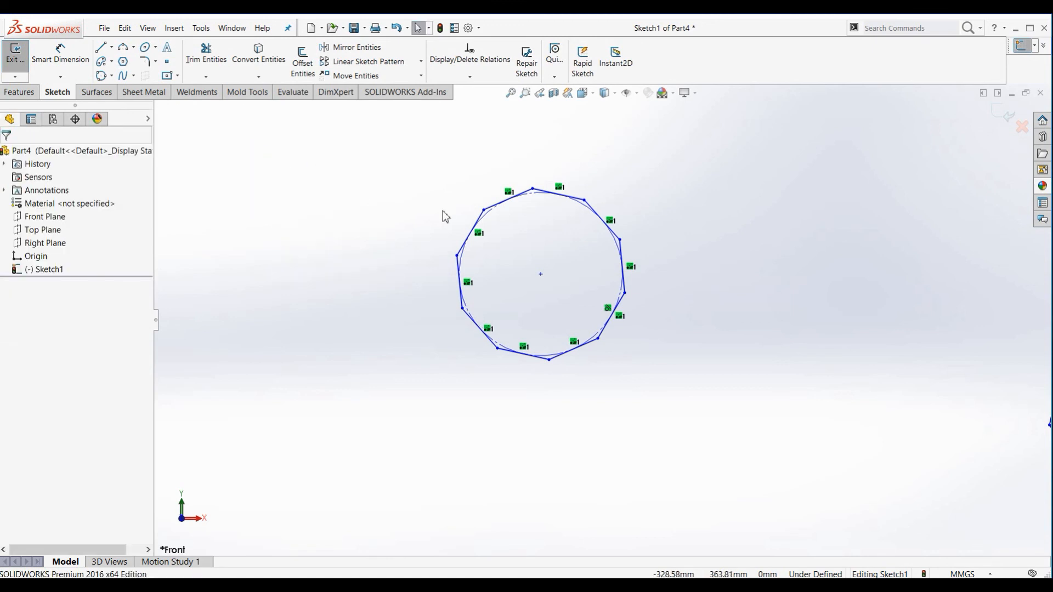
click(491, 210)
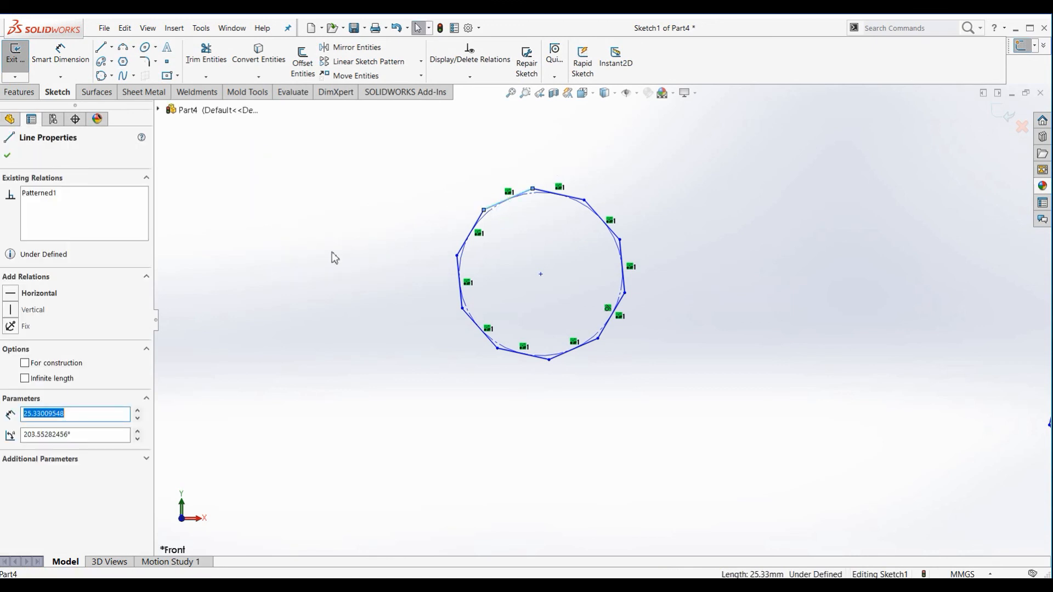
click(9, 157)
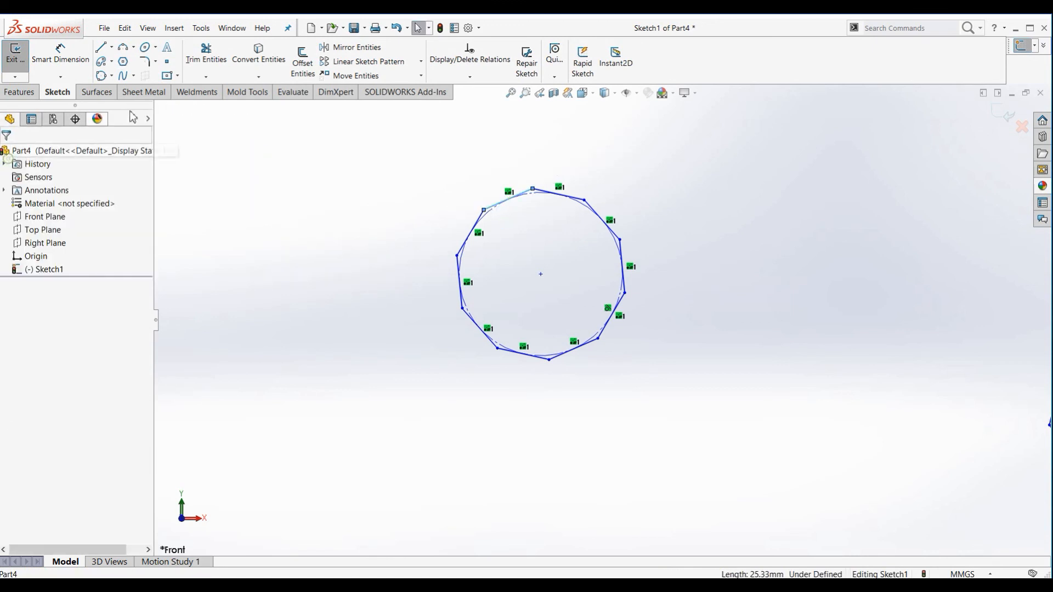
Draw a five-sided polygon left of the 10-sided one, based on a circumscribed circle about 60 mm in diameter
click(122, 61)
drag(306, 239, 351, 286)
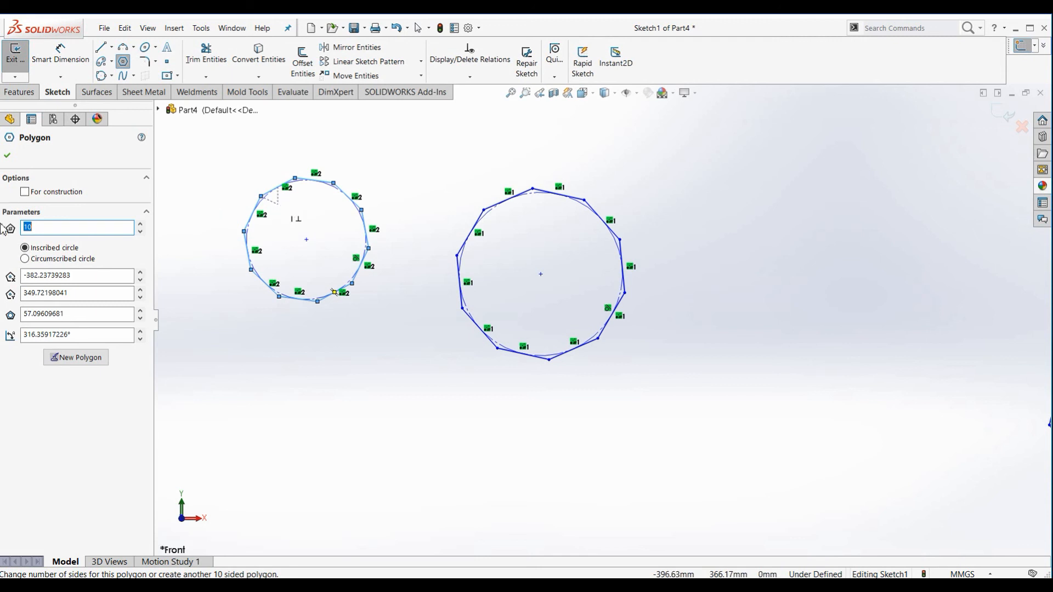
click(25, 259)
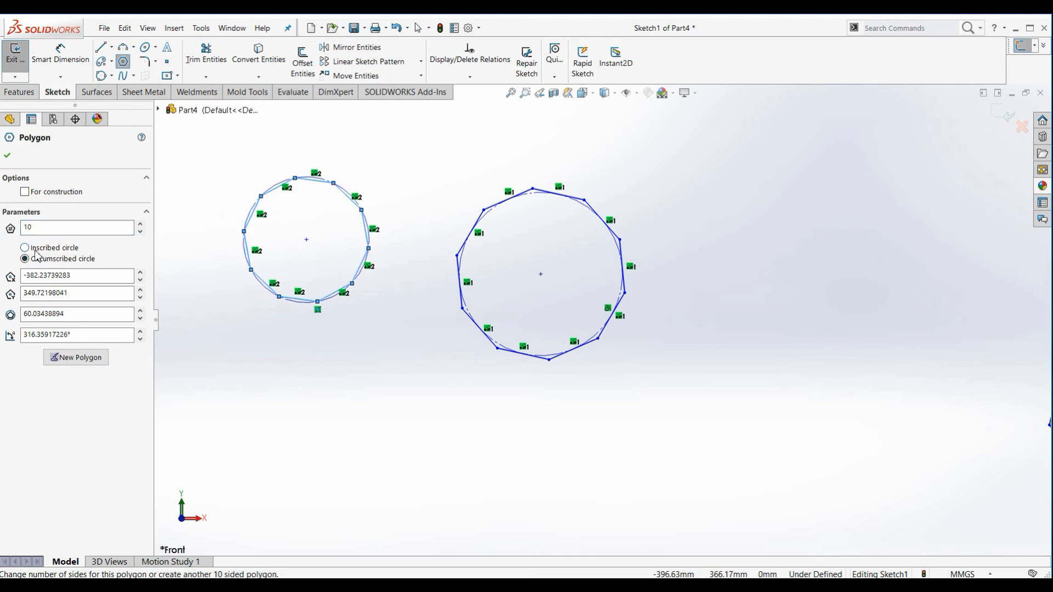
click(25, 248)
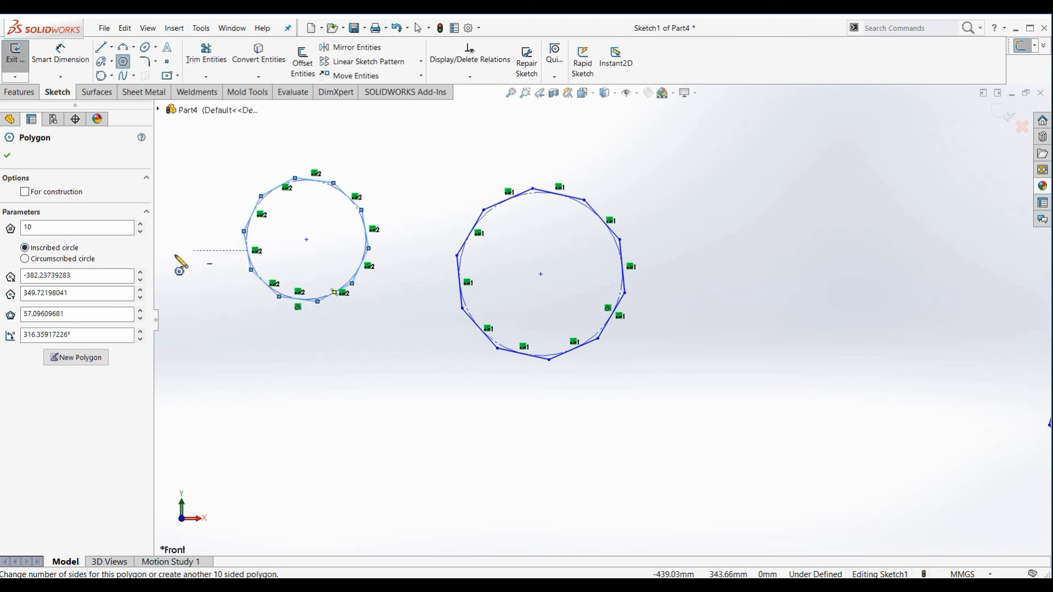
click(25, 259)
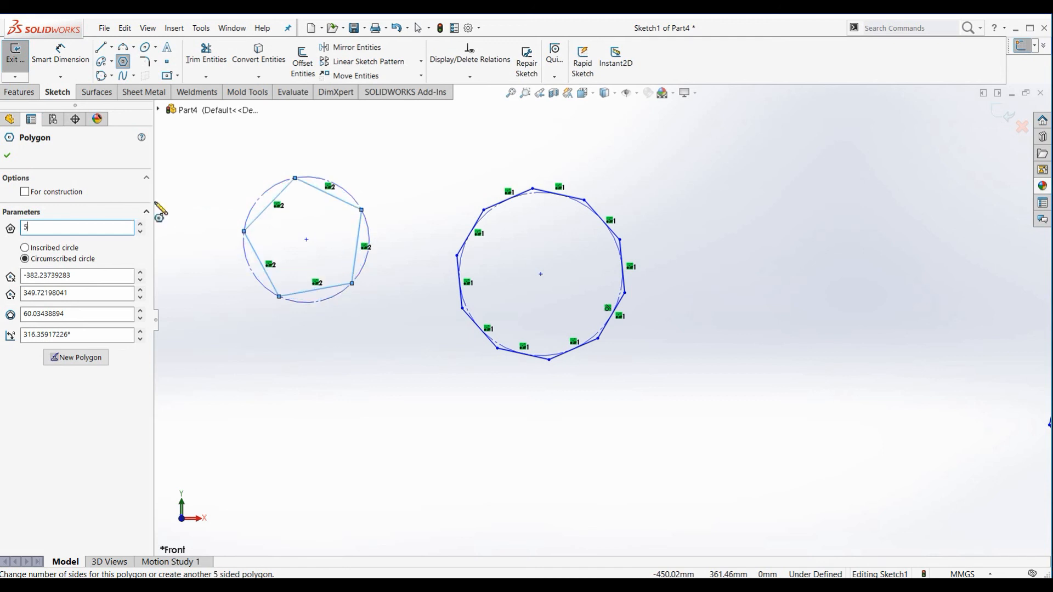
click(7, 155)
Dimension the pentagon's upper-right side, aligned with the edge, to 50 mm
click(71, 54)
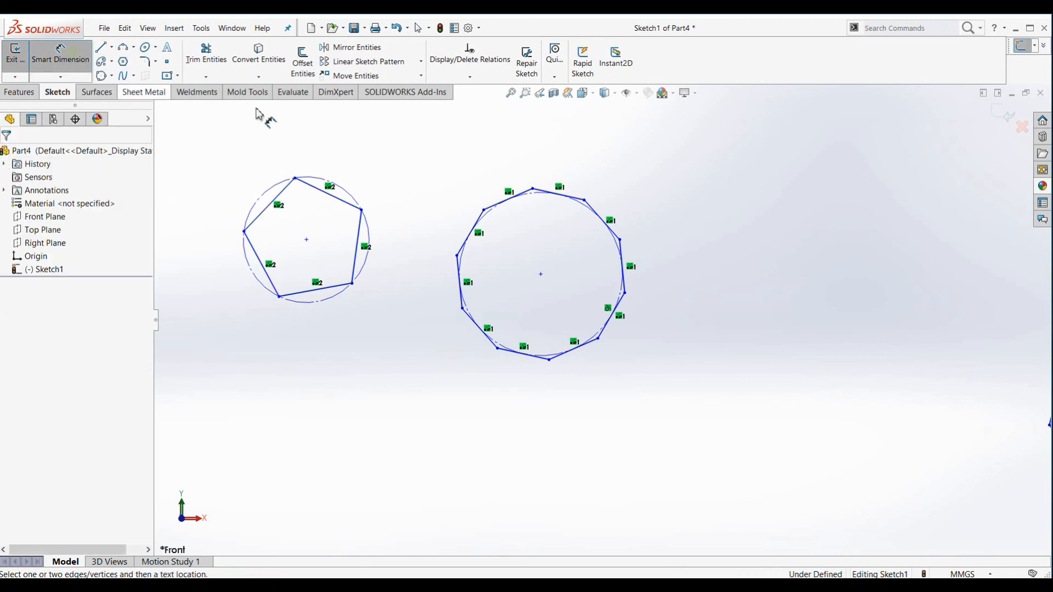
click(355, 207)
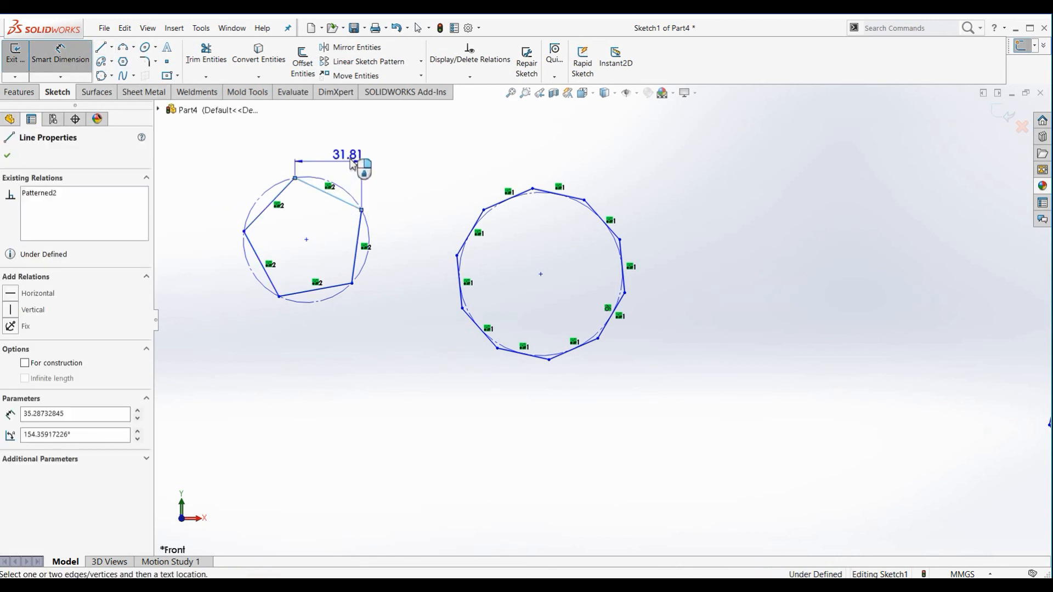
click(409, 175)
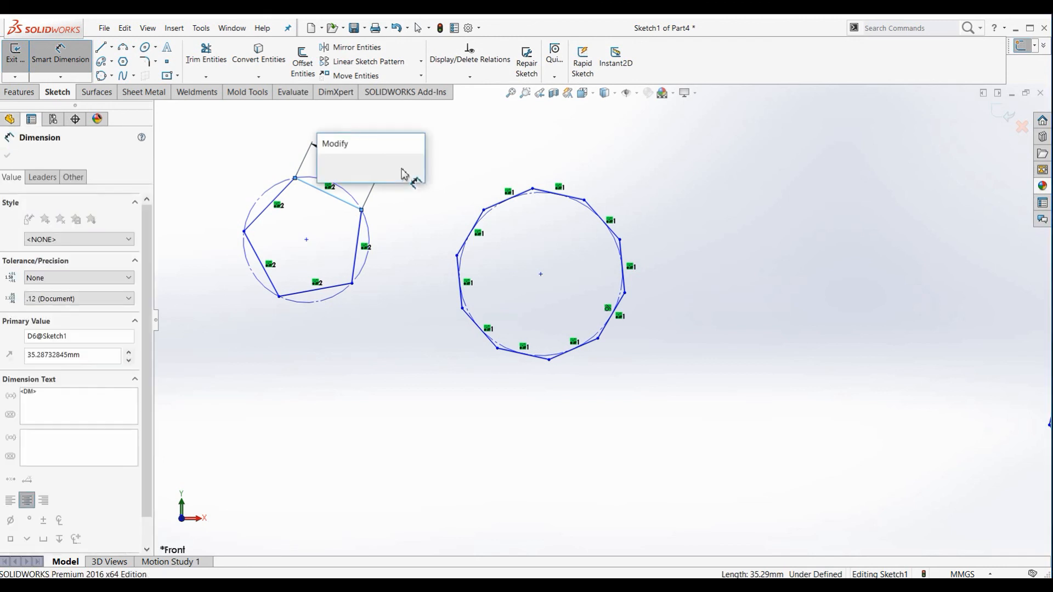
text(50)
key(Return)
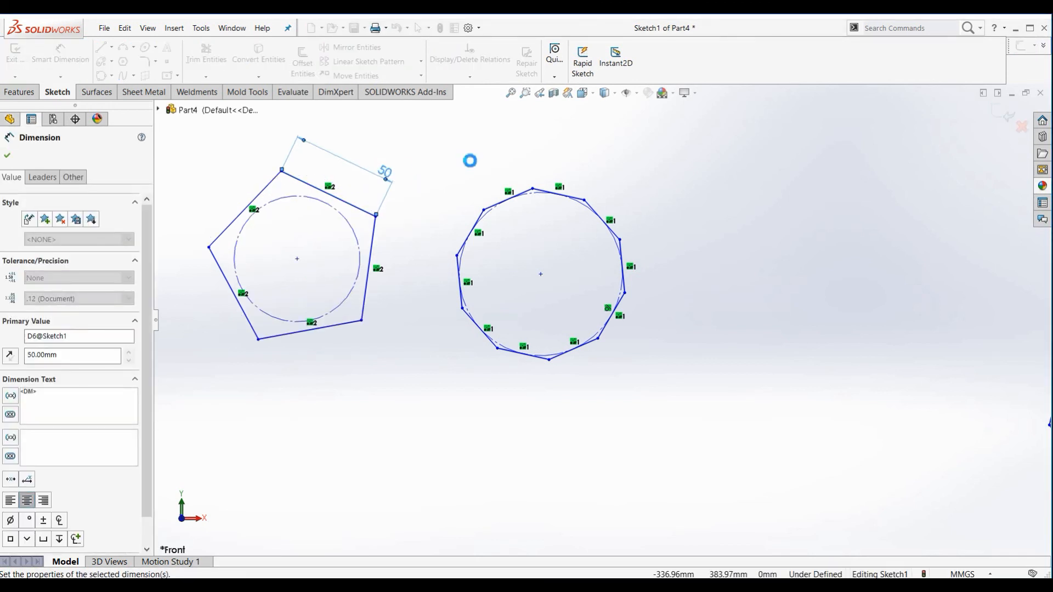
click(518, 386)
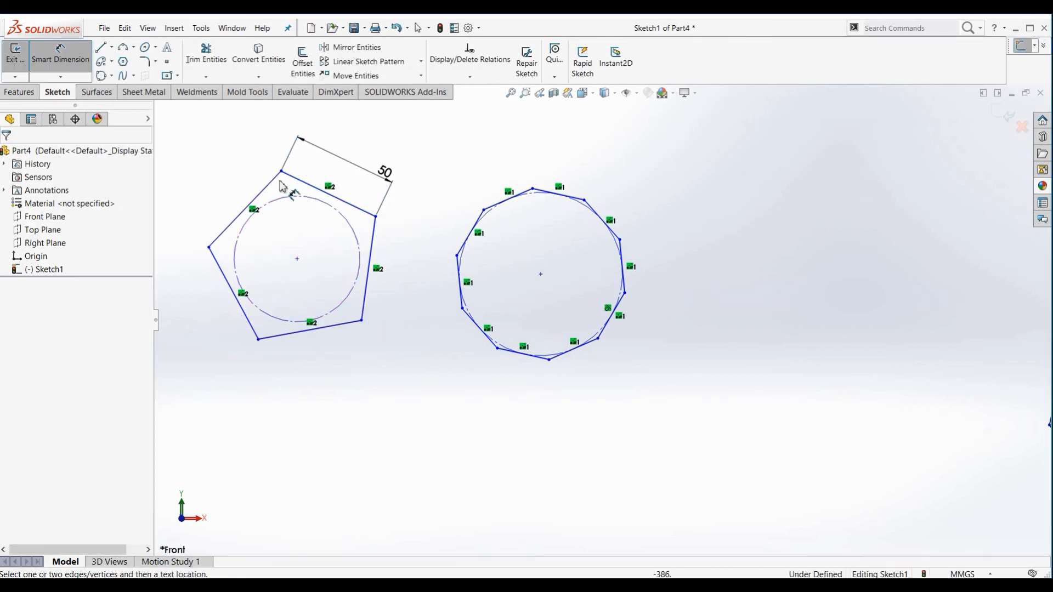
right_click(201, 148)
click(202, 132)
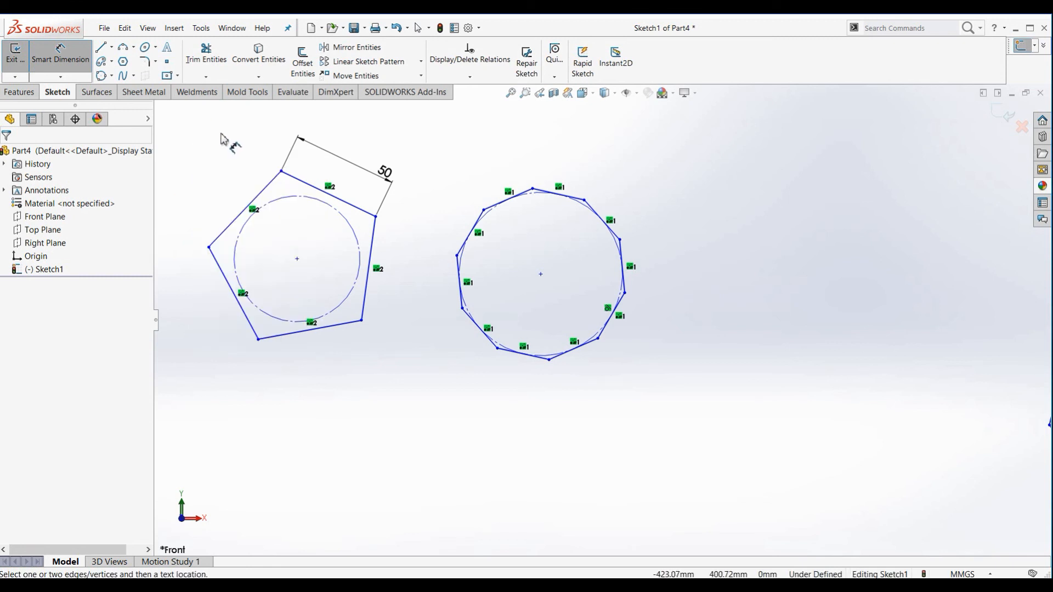
key(Escape)
Add a Horizontal relation to the pentagon's 50 mm side
click(307, 182)
right_click(305, 184)
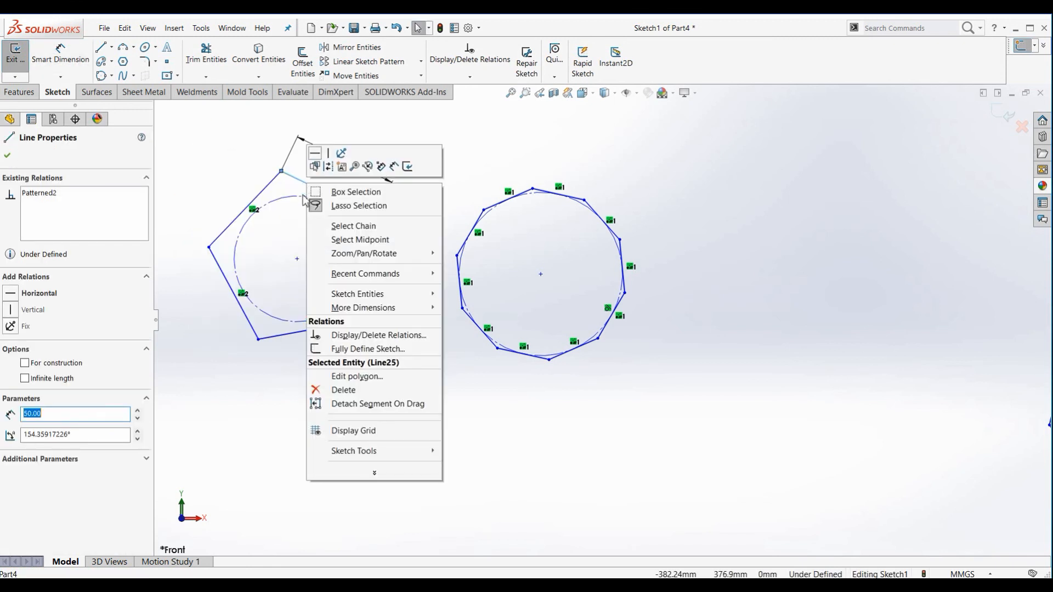
click(12, 296)
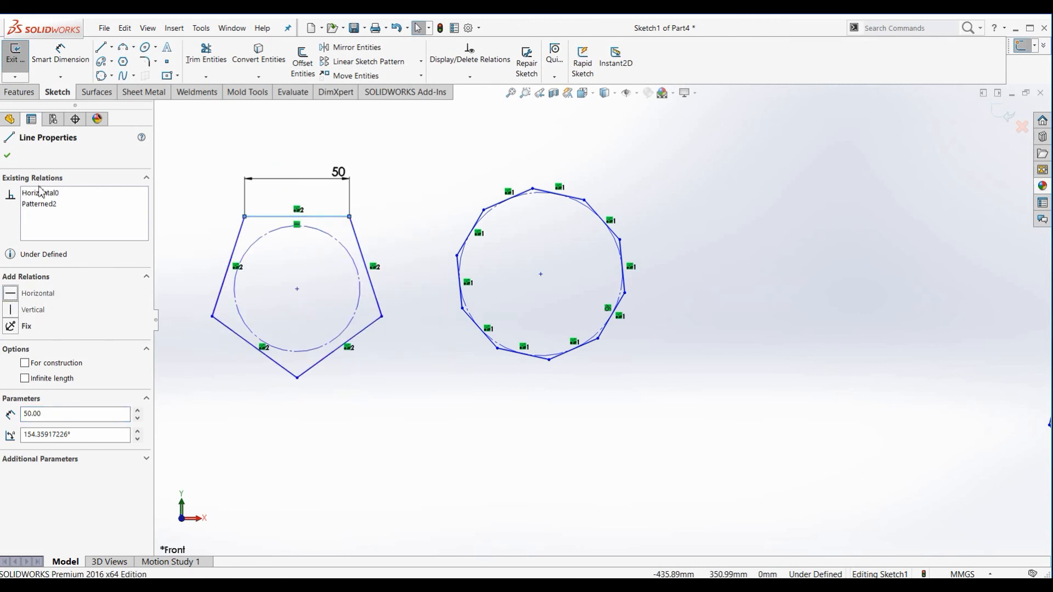
click(7, 156)
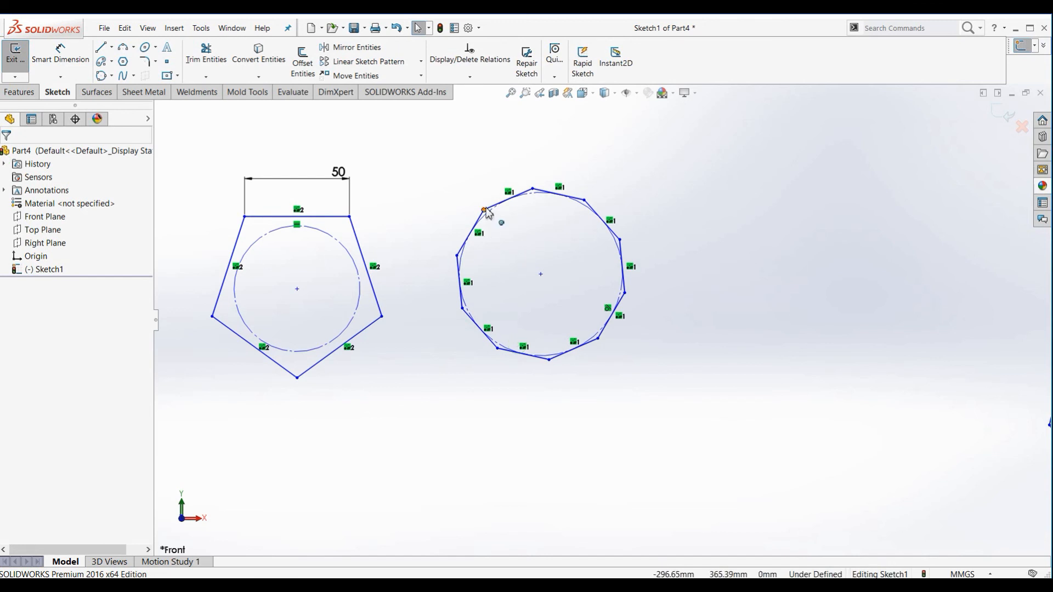
Add a Horizontal relation to the upper edge of the 10-sided polygon, just right of its topmost vertex
scroll(576, 210, down, 3)
click(584, 222)
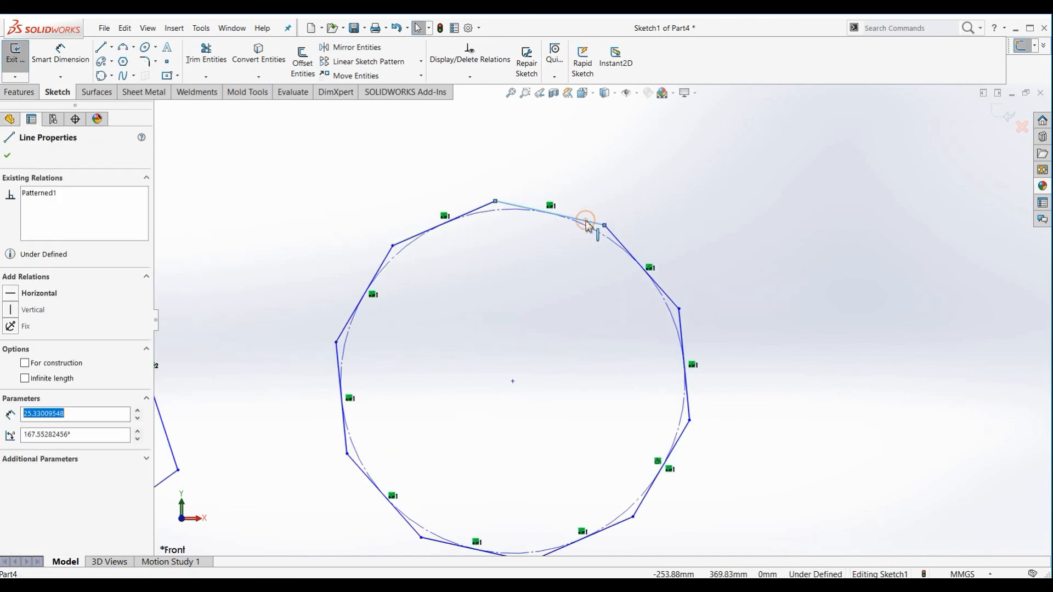
right_click(585, 222)
click(16, 300)
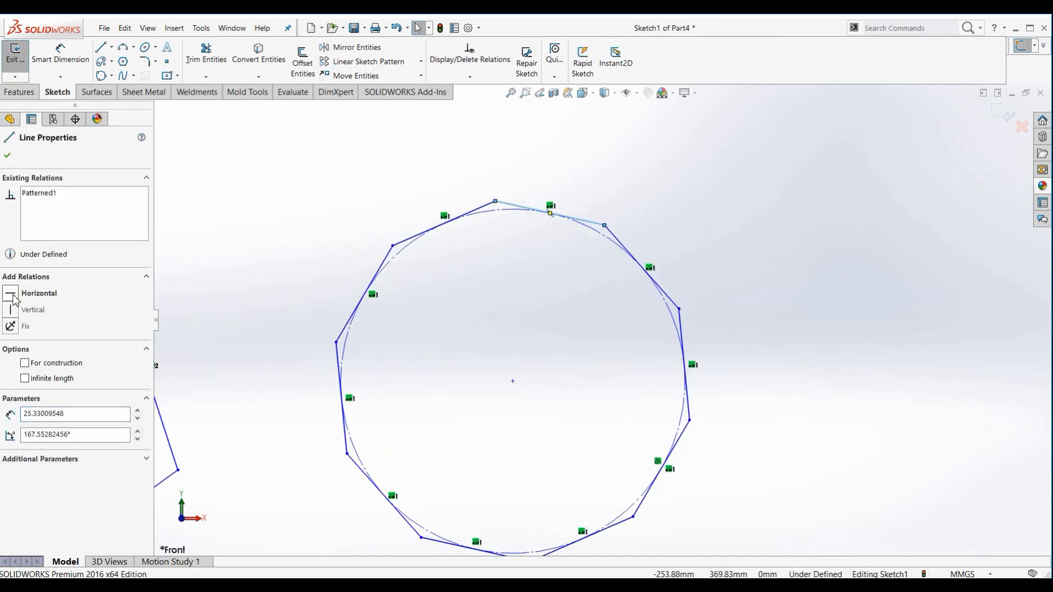
click(11, 295)
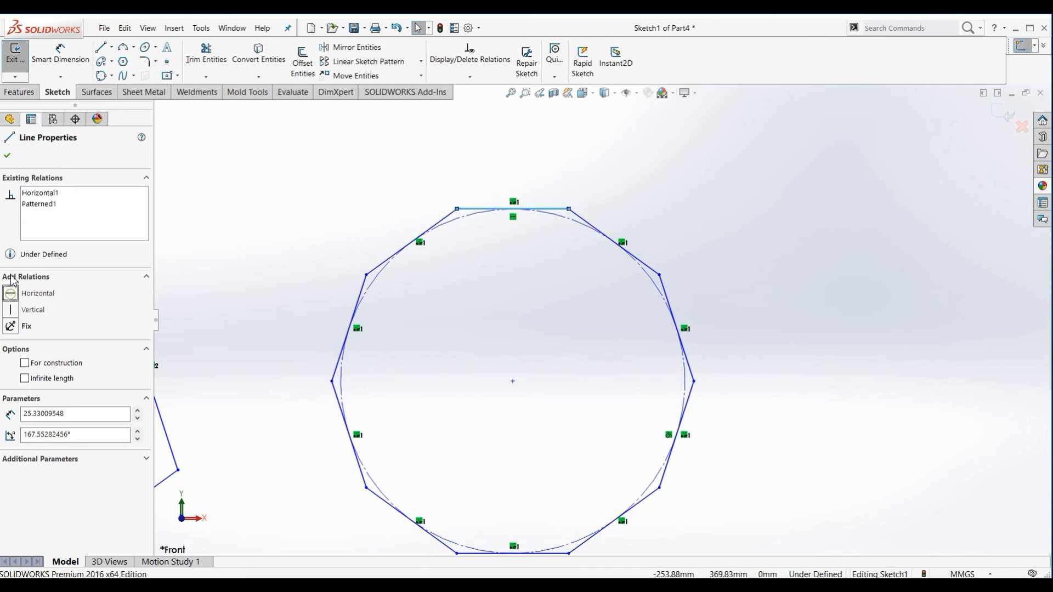
click(6, 157)
scroll(681, 223, up, 4)
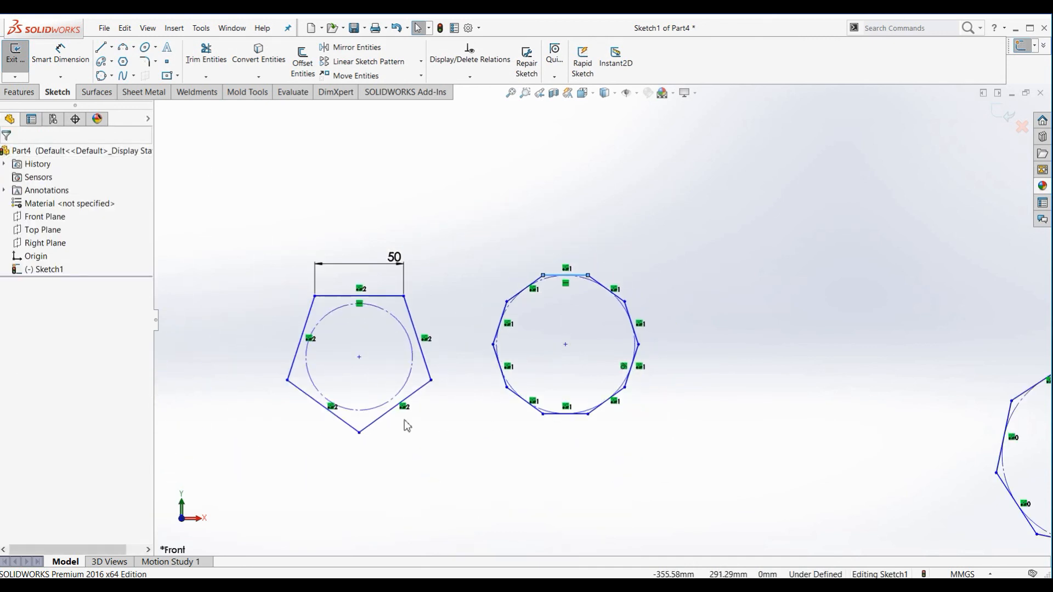
scroll(404, 426, down, 5)
click(565, 422)
scroll(622, 279, up, 4)
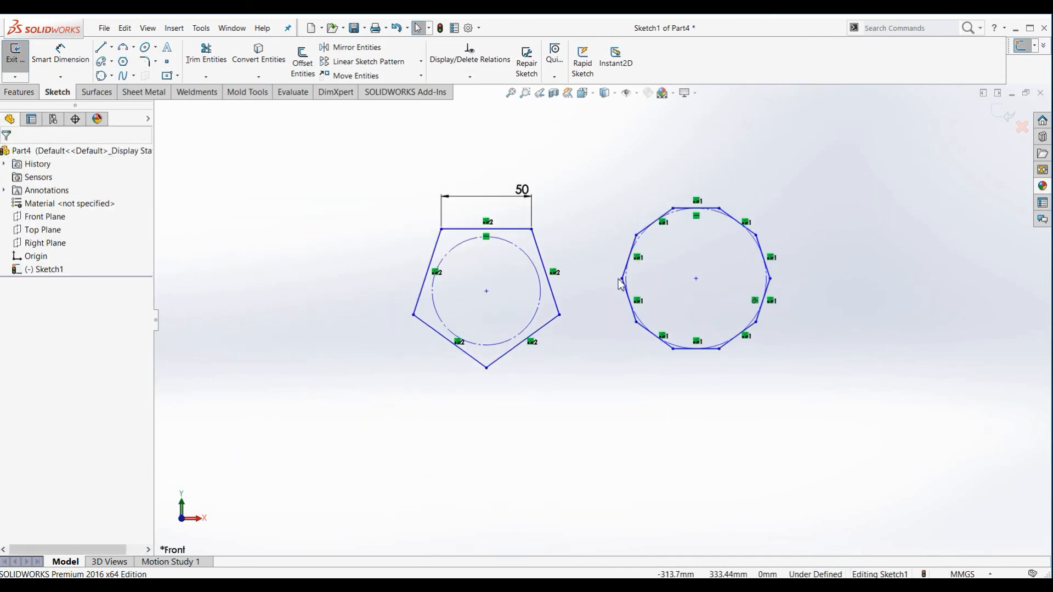
scroll(622, 279, down, 4)
scroll(351, 219, up, 2)
Dimension the diameter of the construction circle inside the pentagon, accepting the current value
click(50, 46)
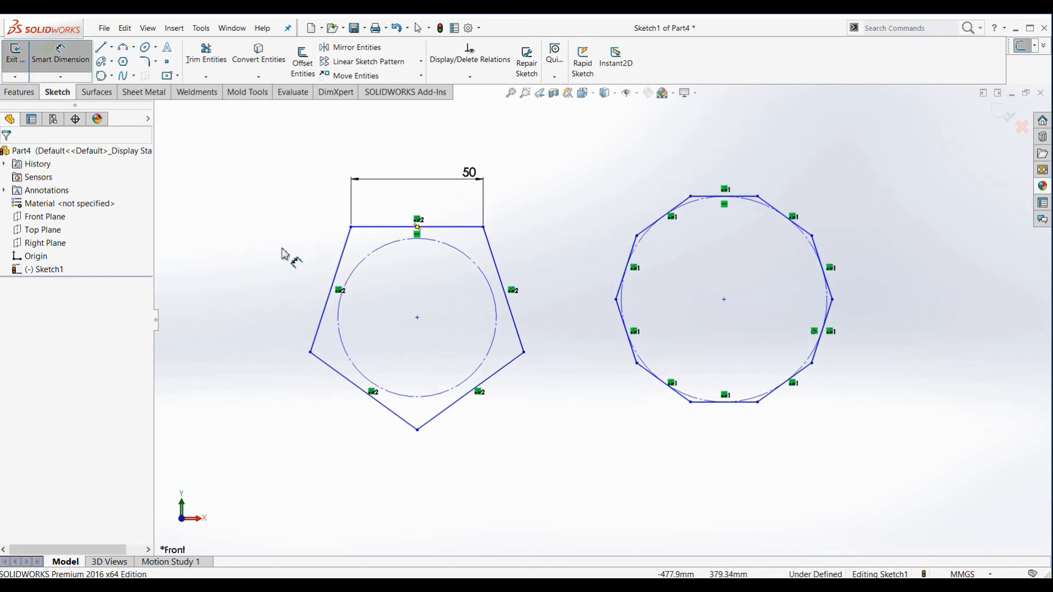
click(319, 323)
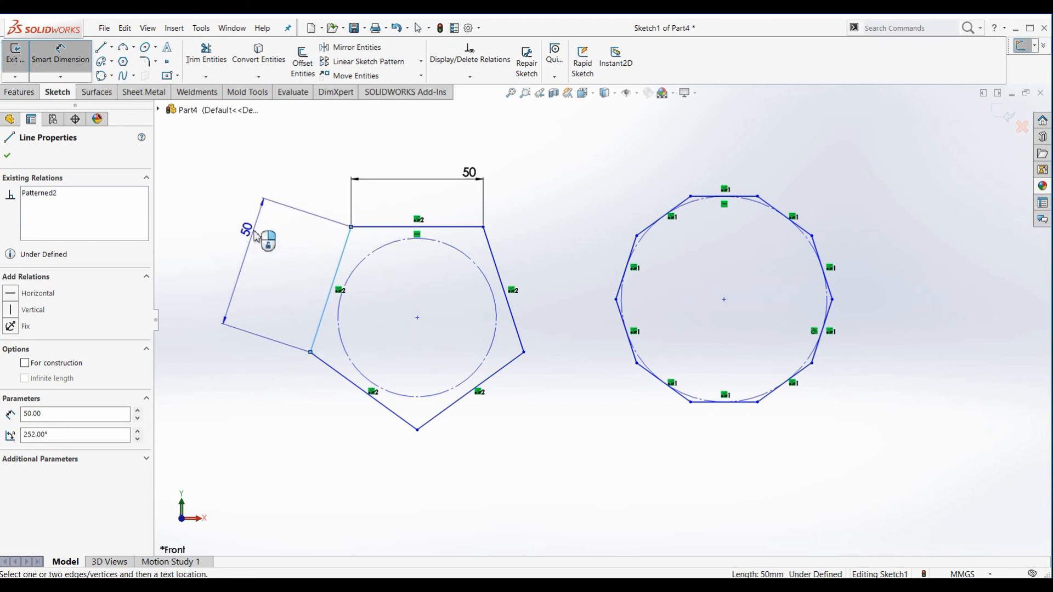
key(Escape)
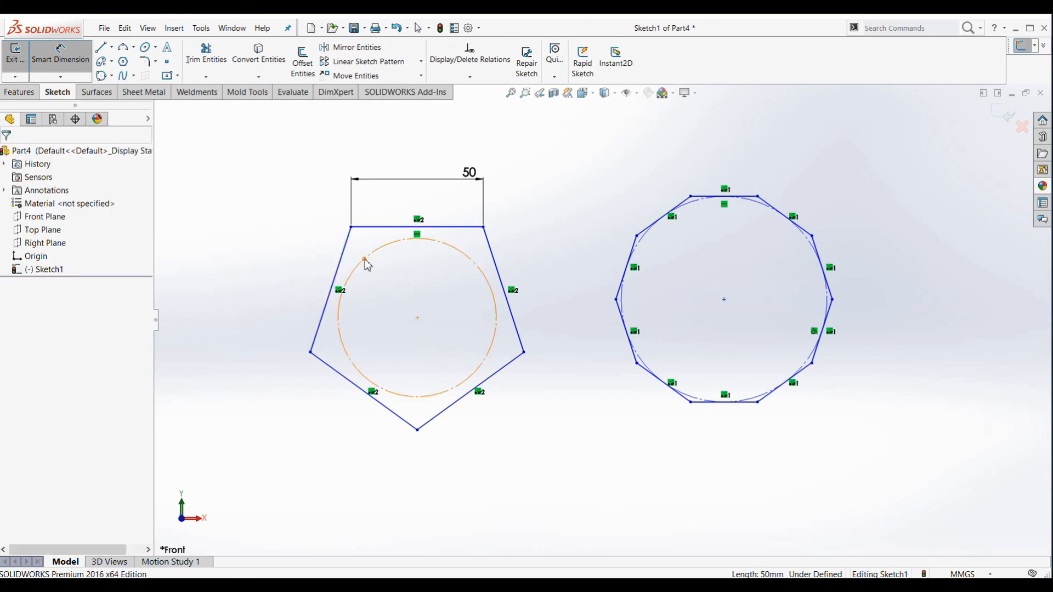
right_click(364, 259)
click(362, 260)
click(235, 221)
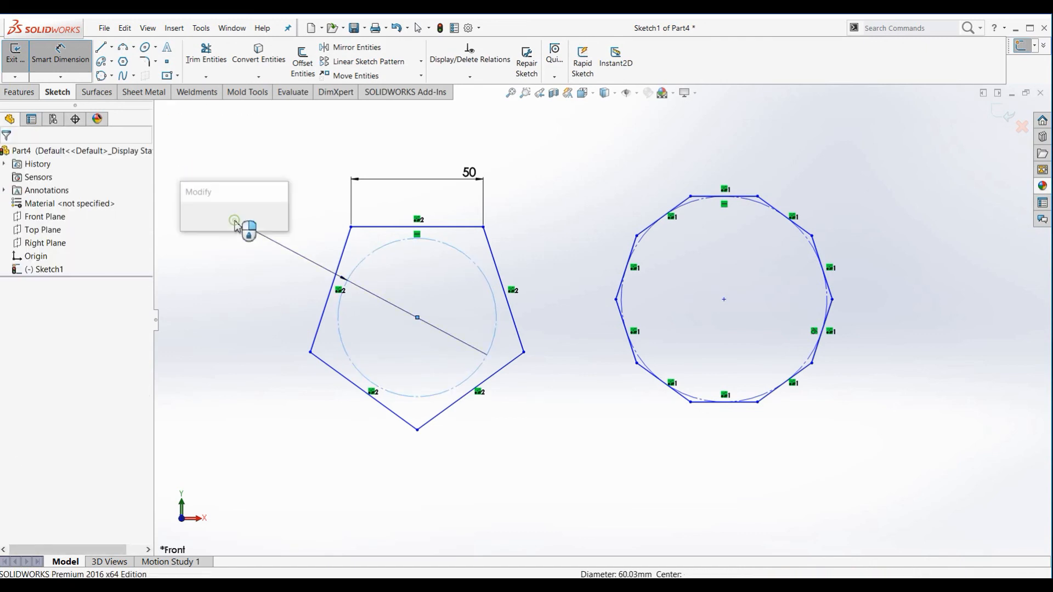
click(188, 223)
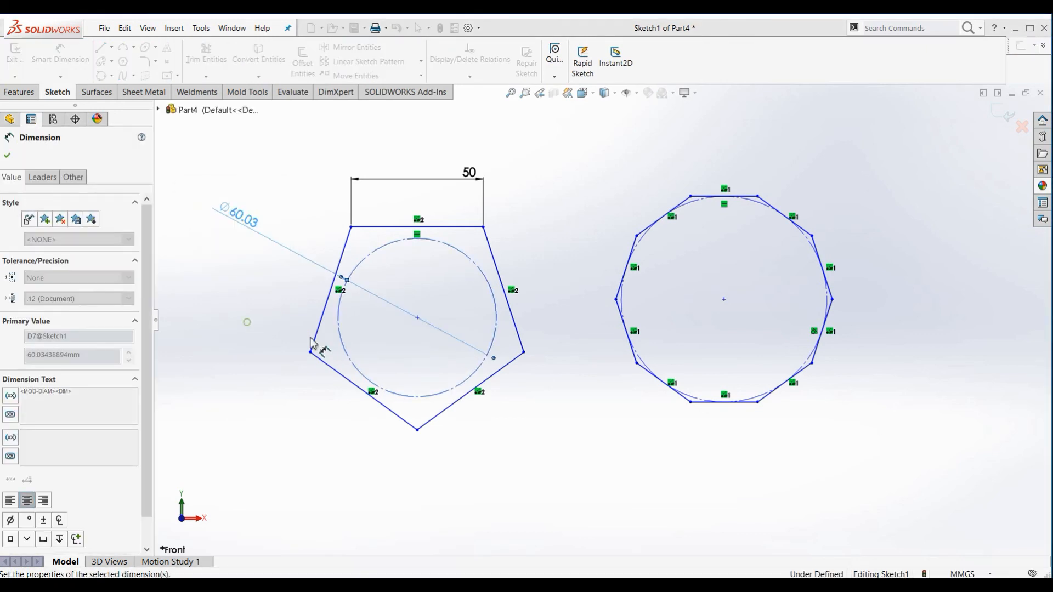
scroll(466, 349, down, 10)
scroll(740, 419, up, 4)
scroll(685, 376, down, 2)
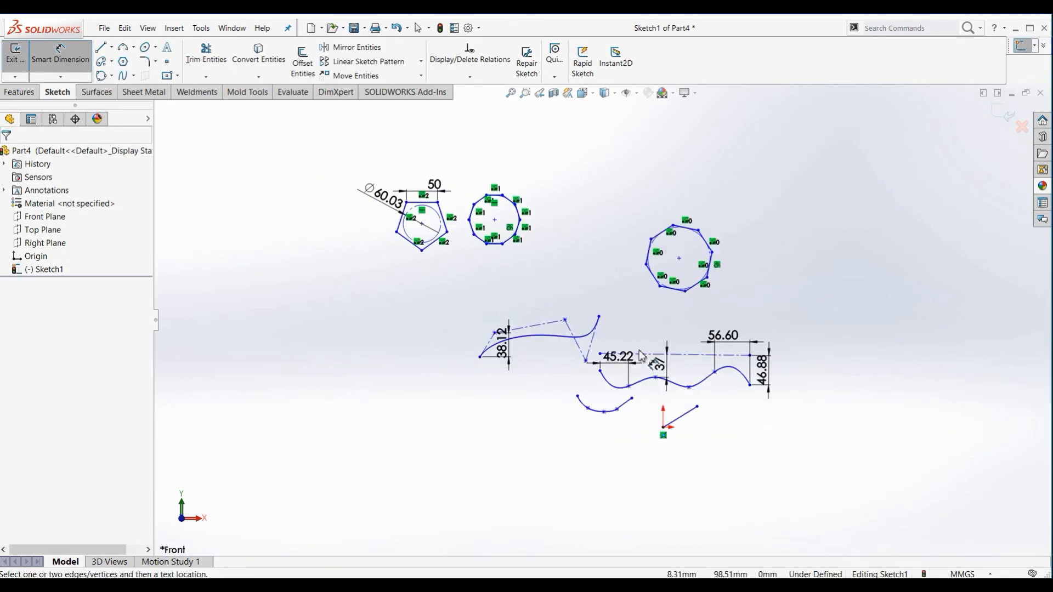
scroll(639, 289, up, 3)
scroll(645, 289, down, 2)
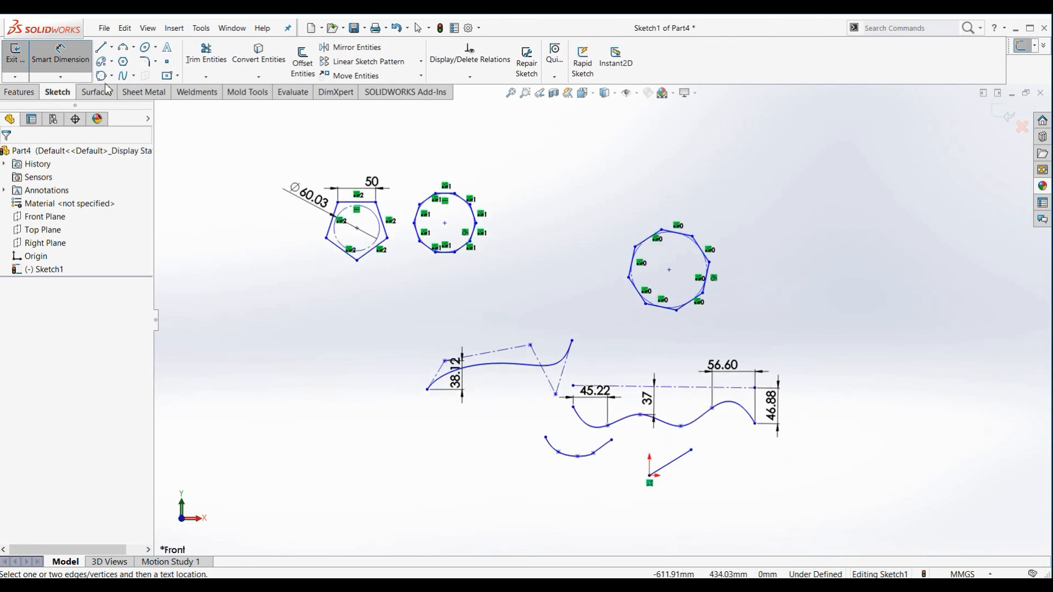
scroll(609, 269, down, 2)
scroll(672, 342, up, 2)
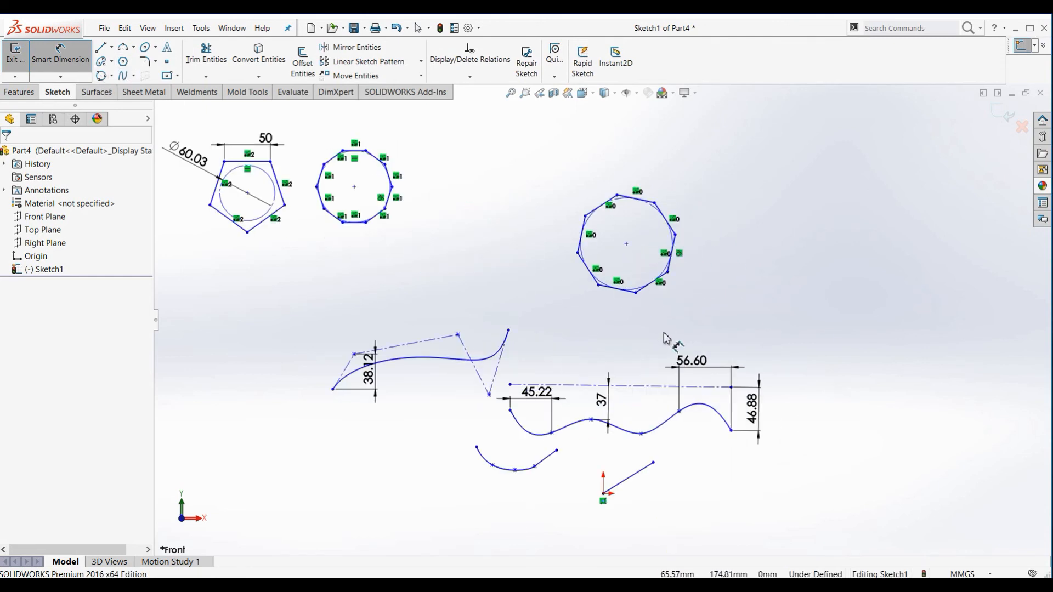